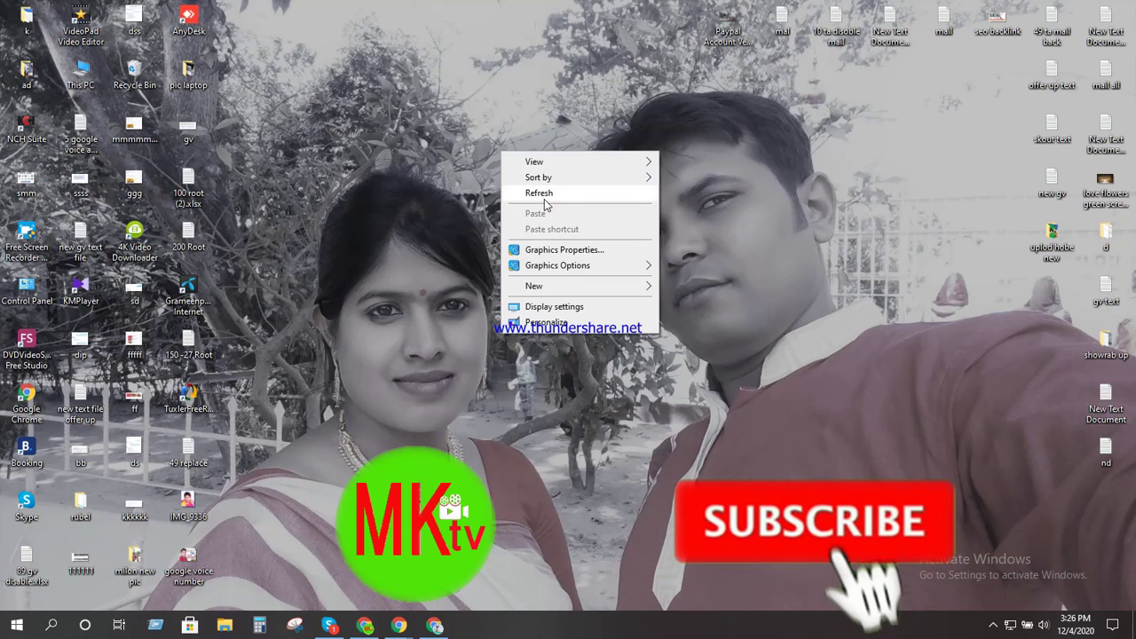
Refresh the desktop repeatedly from its right-click menu
right_click(549, 206)
left_click(549, 206)
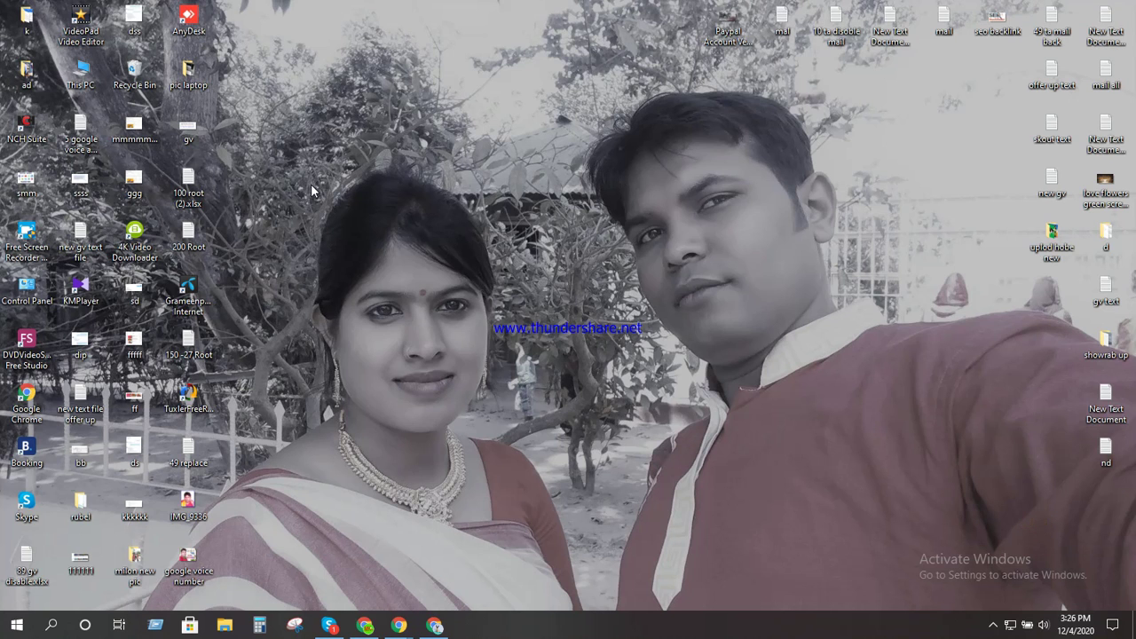
right_click(532, 133)
left_click(578, 174)
right_click(508, 113)
left_click(555, 153)
right_click(515, 117)
left_click(562, 162)
right_click(511, 118)
left_click(550, 162)
right_click(533, 153)
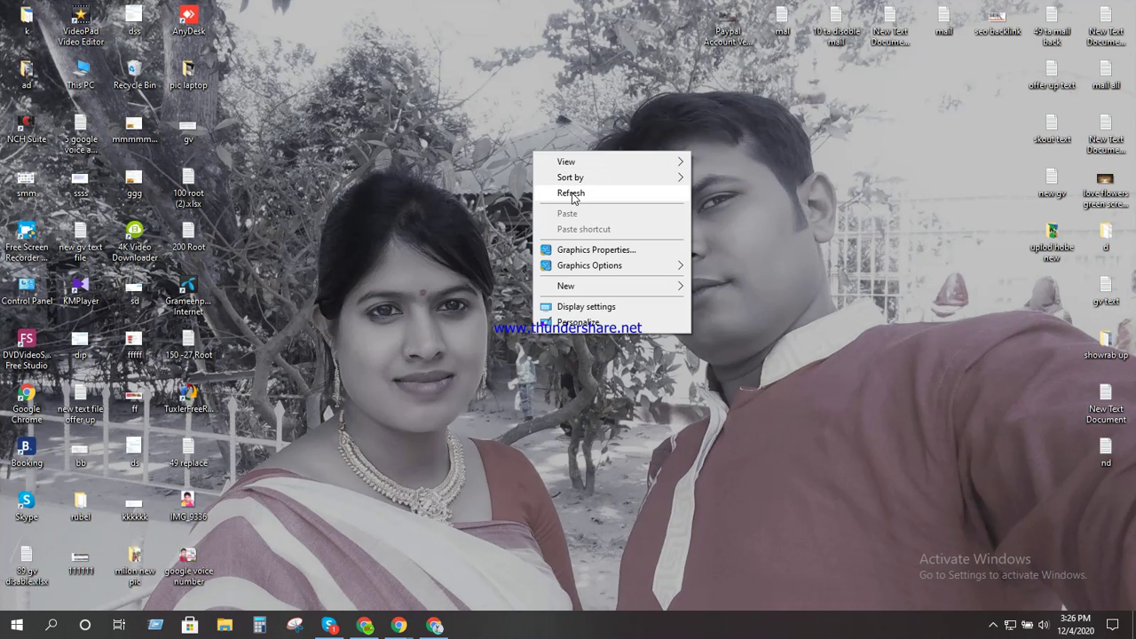
left_click(573, 194)
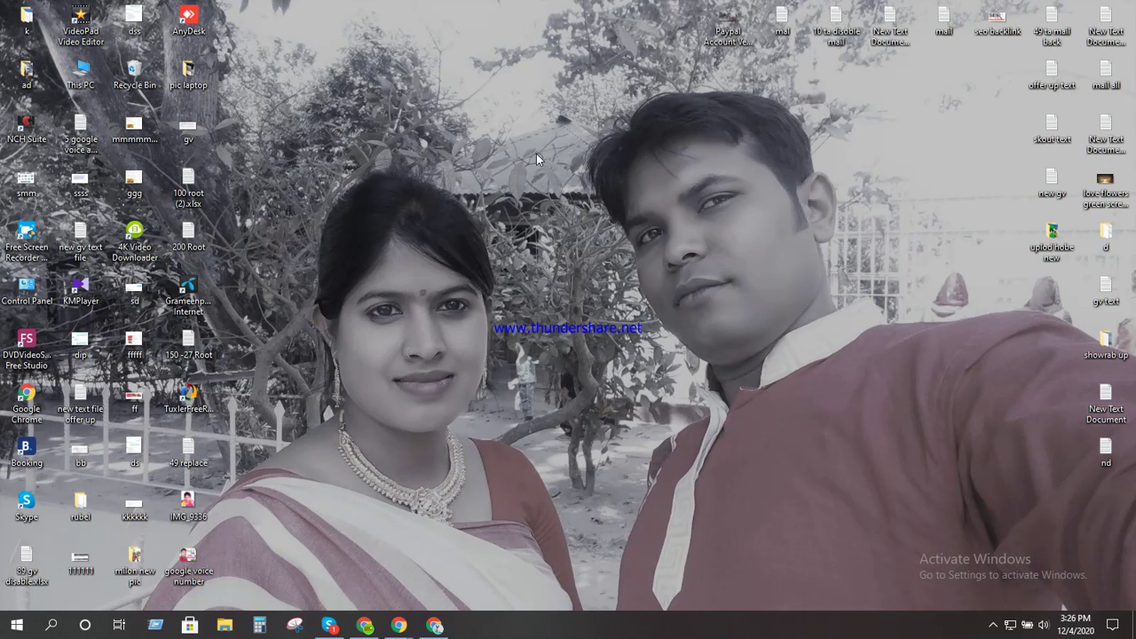
right_click(546, 167)
left_click(551, 177)
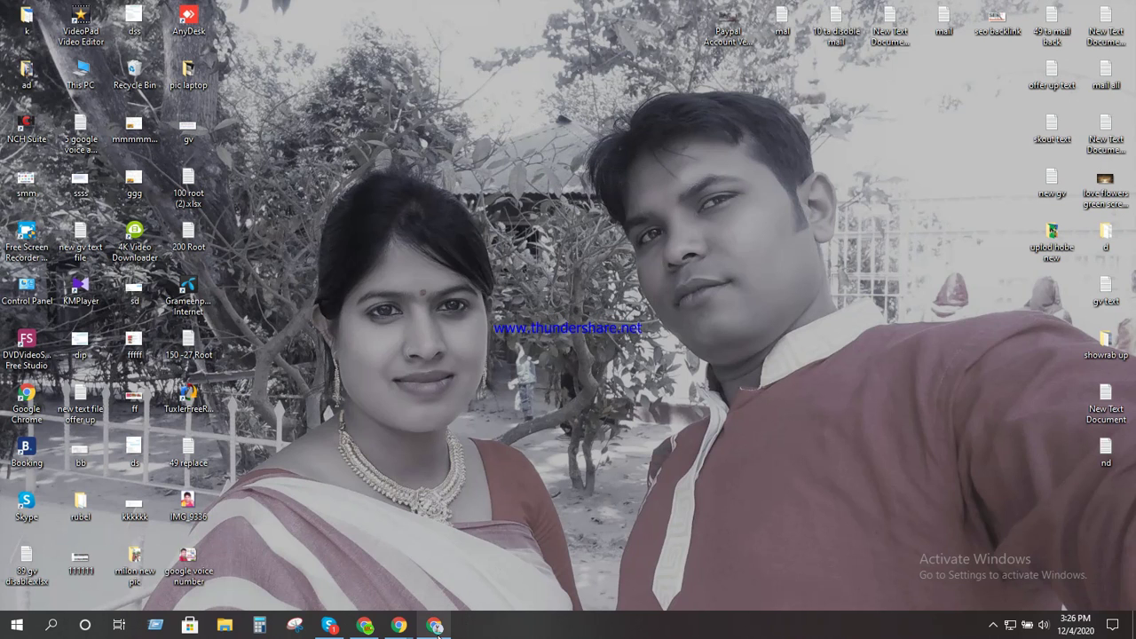
Restore the Chrome window and open a Guest window from the profile menu
mouse_move(436, 632)
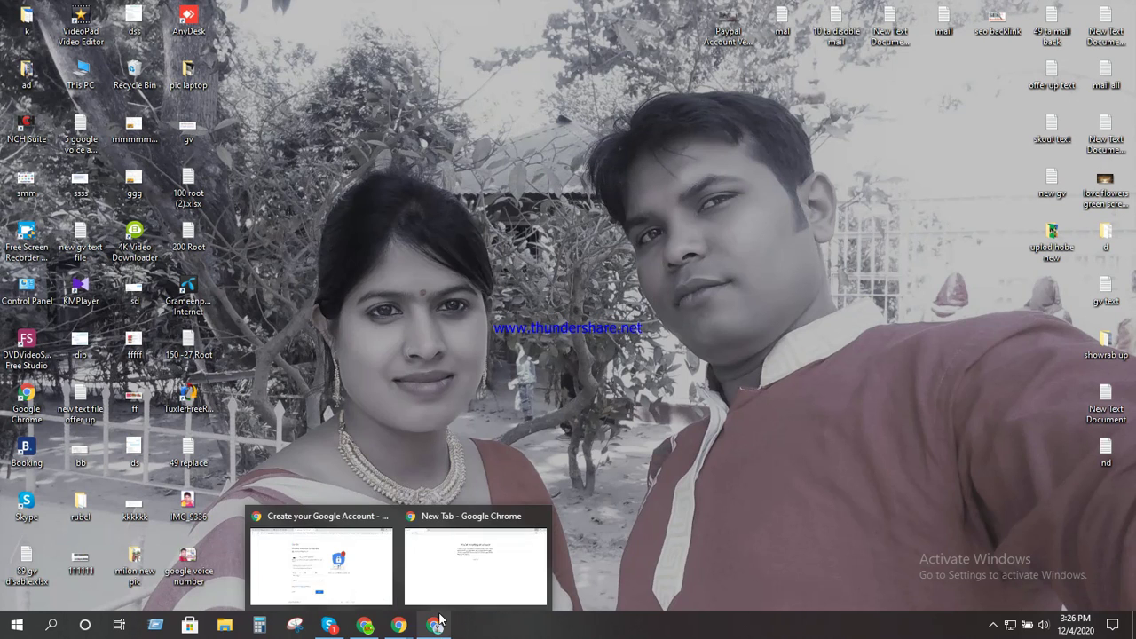
left_click(438, 626)
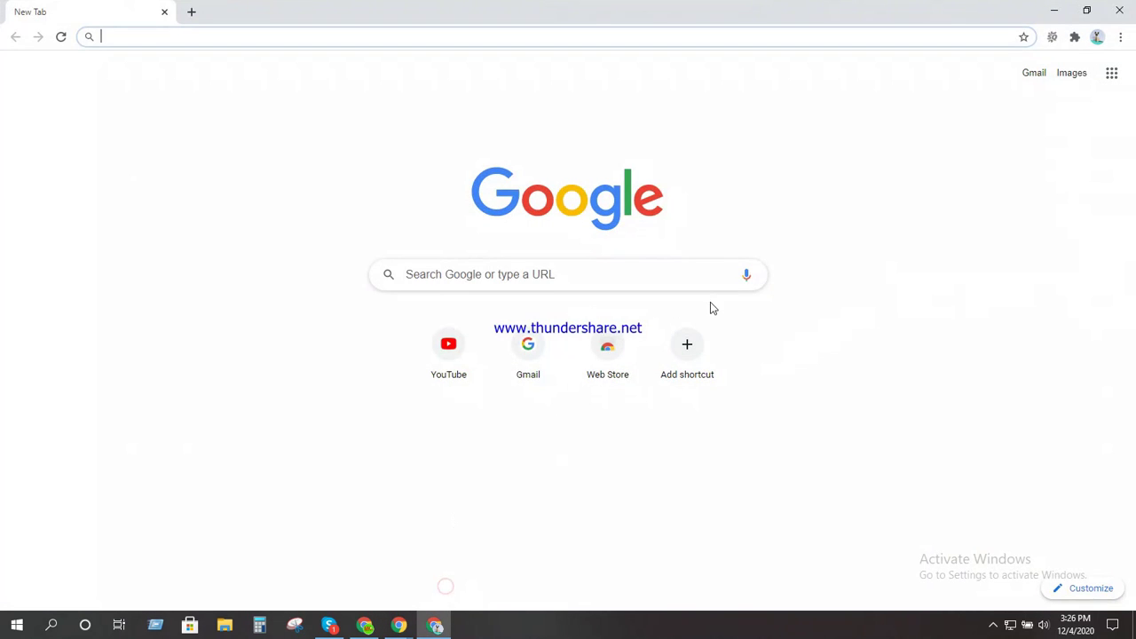
left_click(204, 33)
left_click(1099, 37)
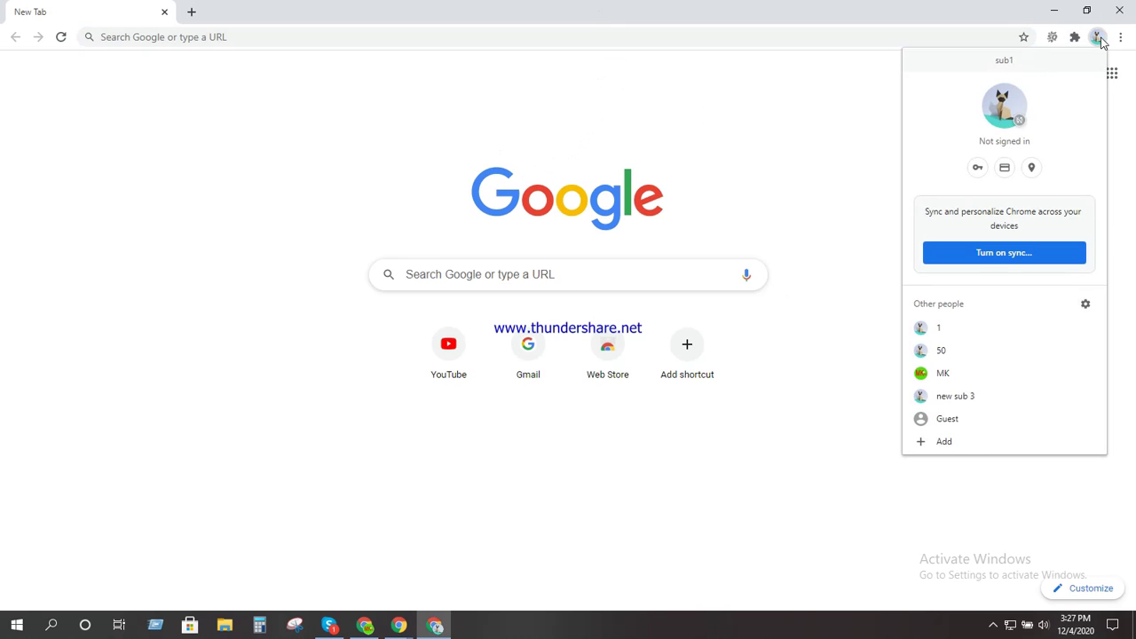
left_click(948, 420)
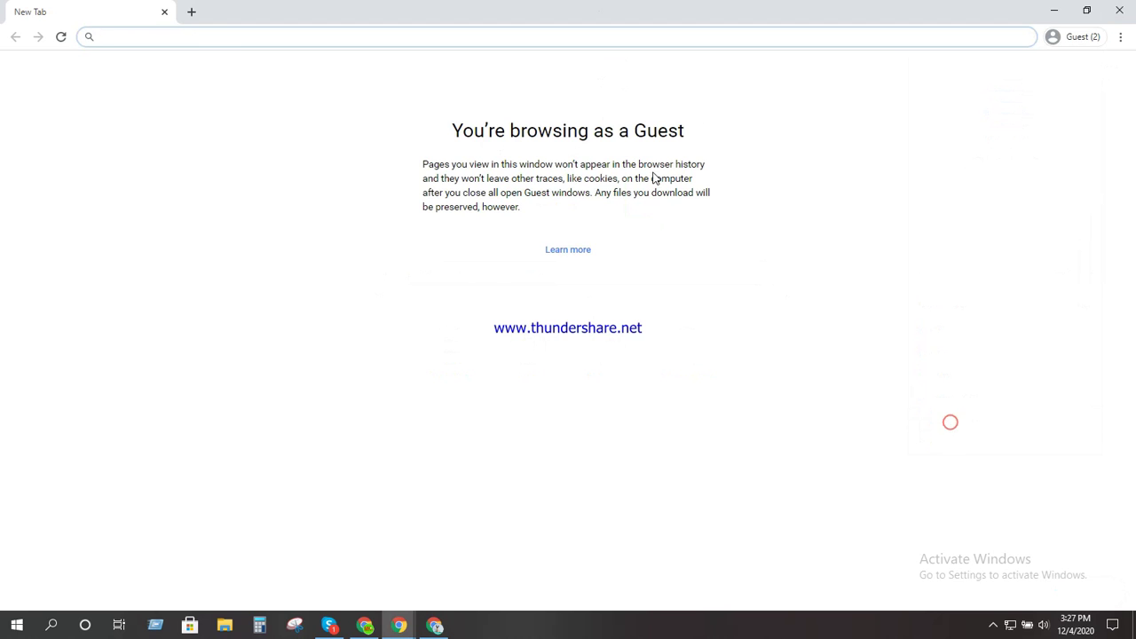
Go to gmail.com and choose Create account on the sign-in page
left_click(221, 38)
type("gm")
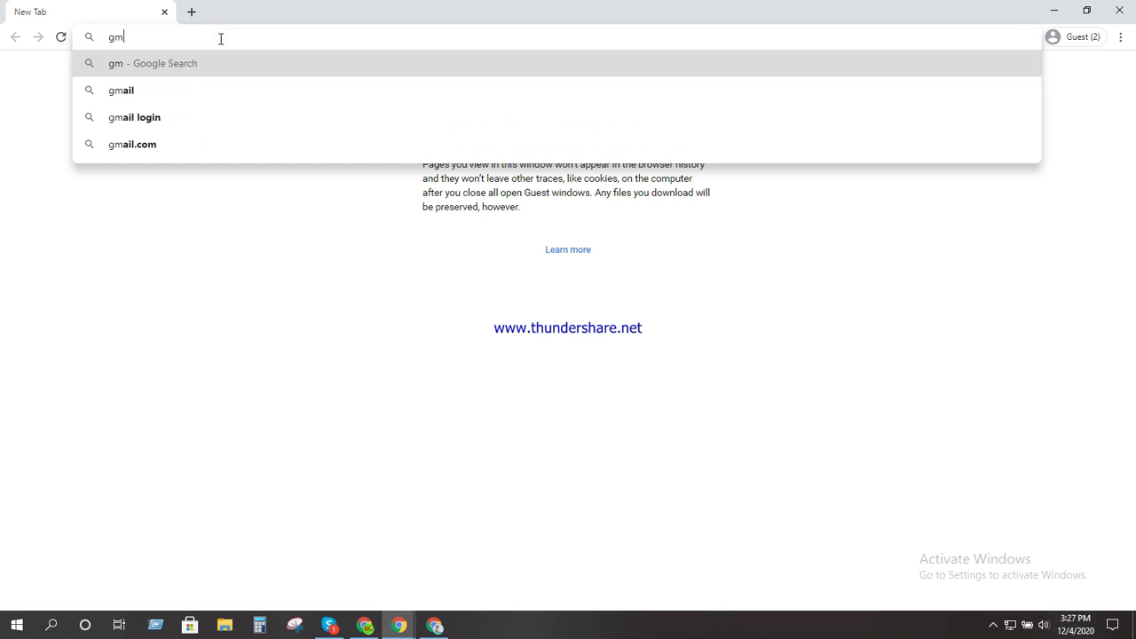
type("ail.com")
key("Return")
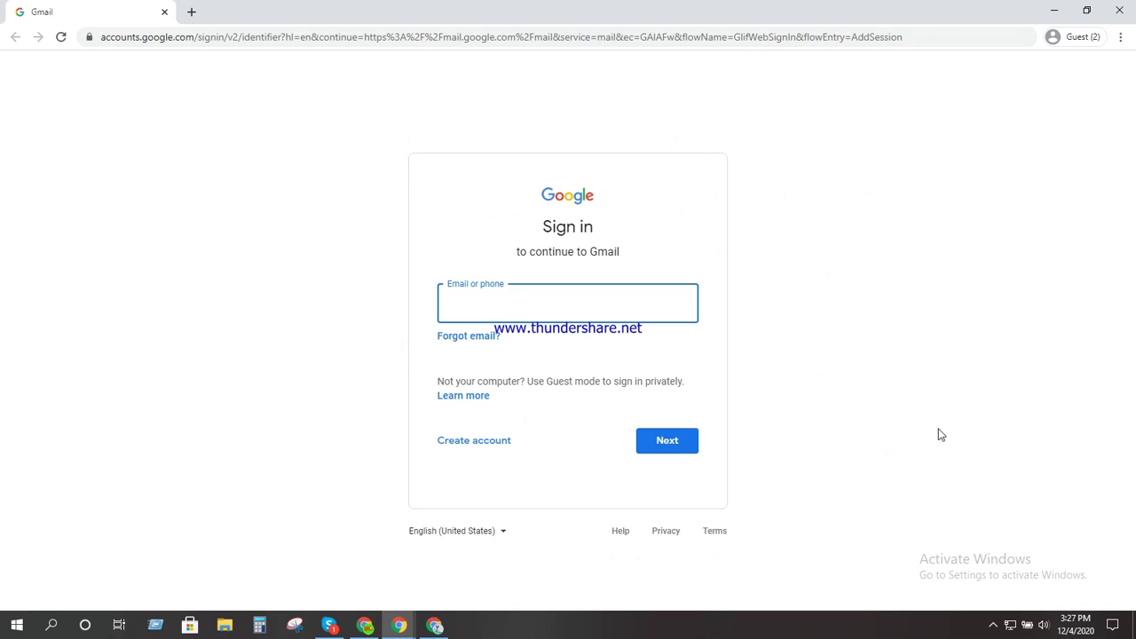
left_click(471, 444)
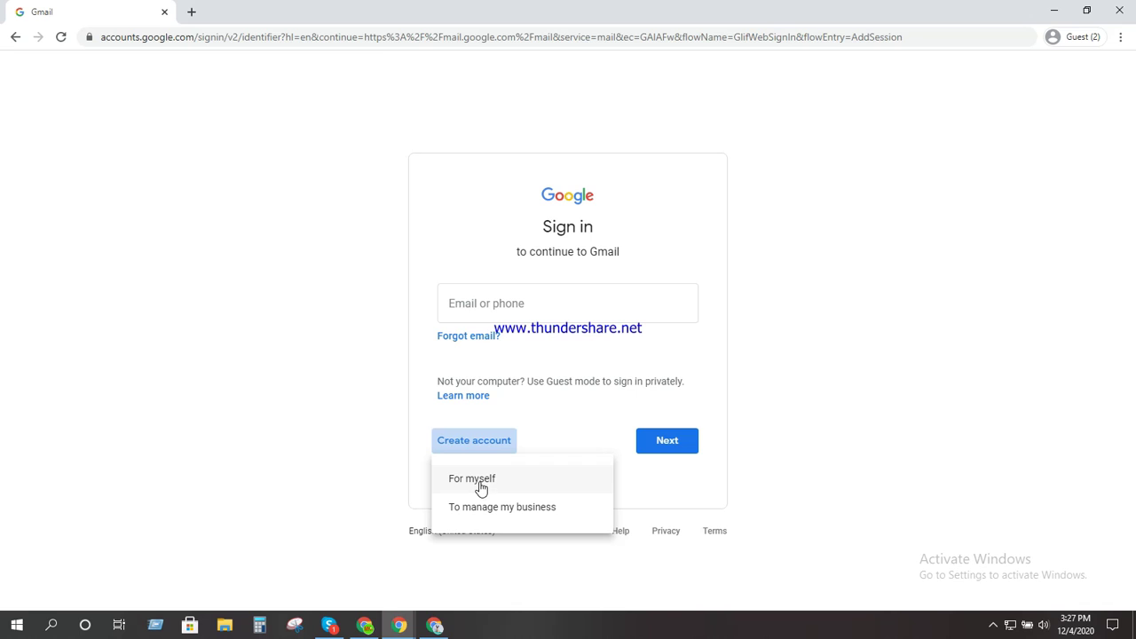
Choose a personal account and enter the first and last name, trimming an extra letter from each
left_click(481, 487)
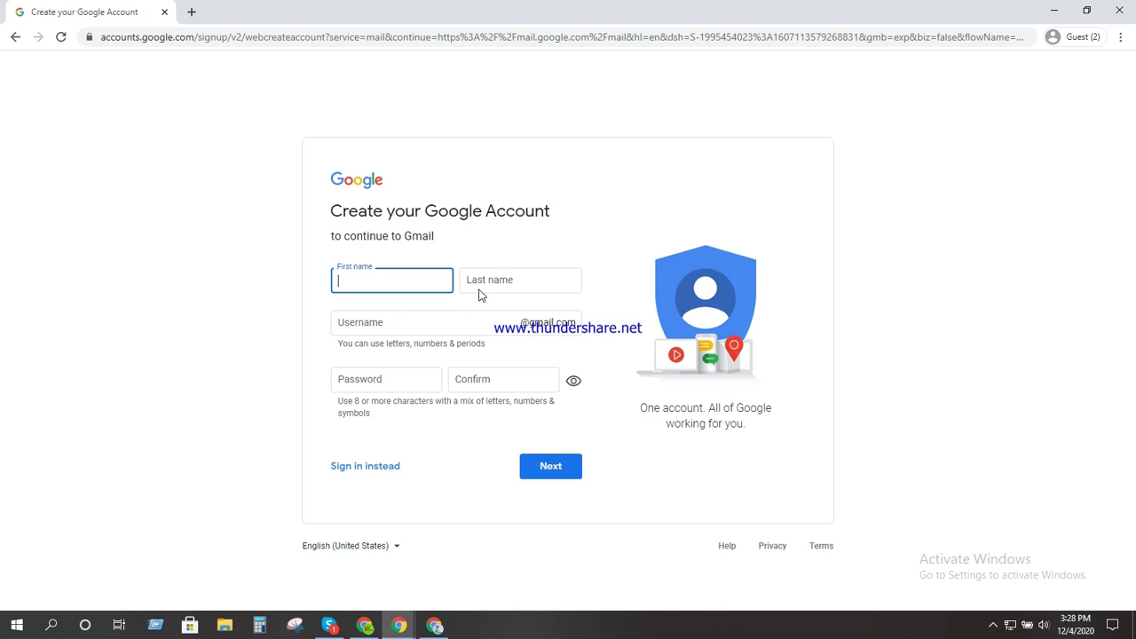
left_click(403, 282)
type("khksuyr")
key("BackSpace")
key("Tab")
type("dkjdie")
key("BackSpace")
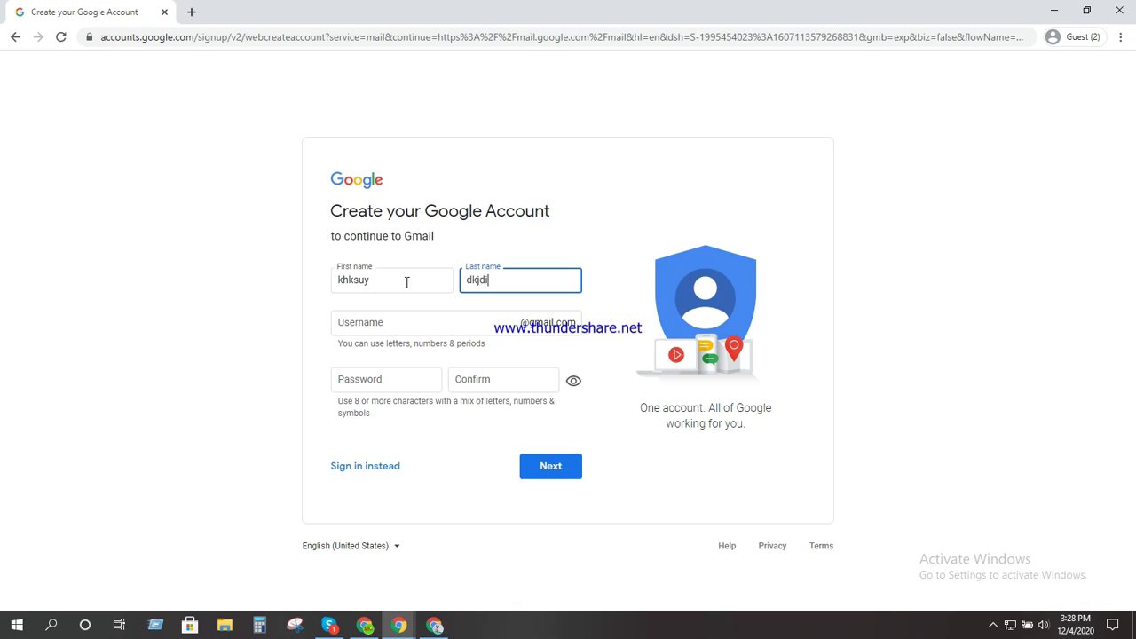
Replace the suggested username with a custom Gmail username
left_click(430, 303)
key("ctrl+a")
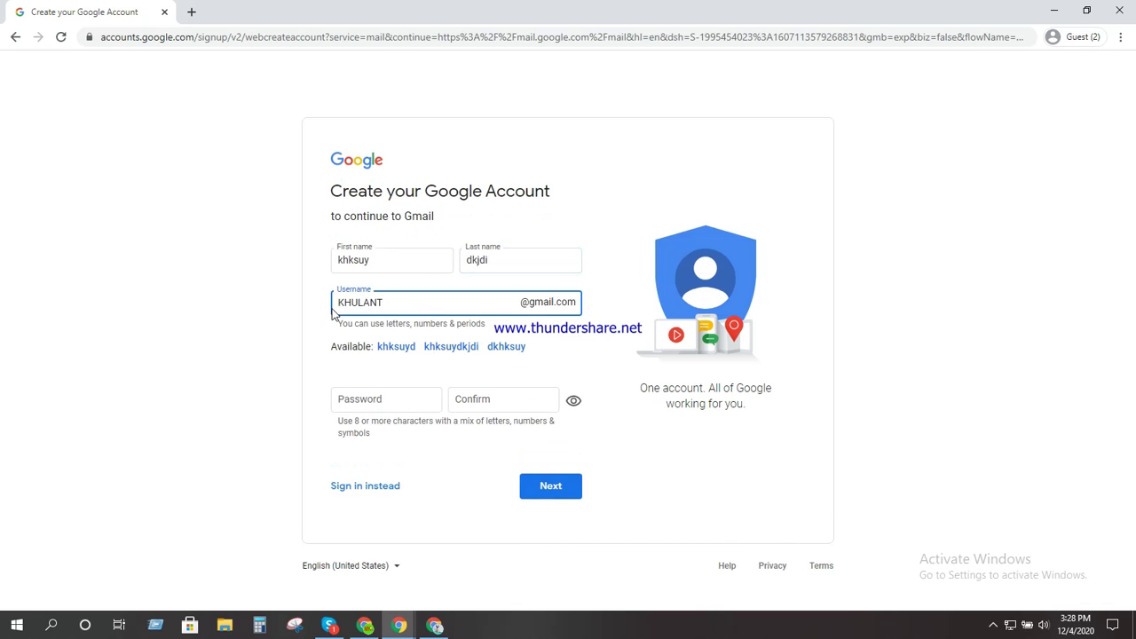
Paste a shorter password into Password and Confirm, then submit with Next
left_click(400, 403)
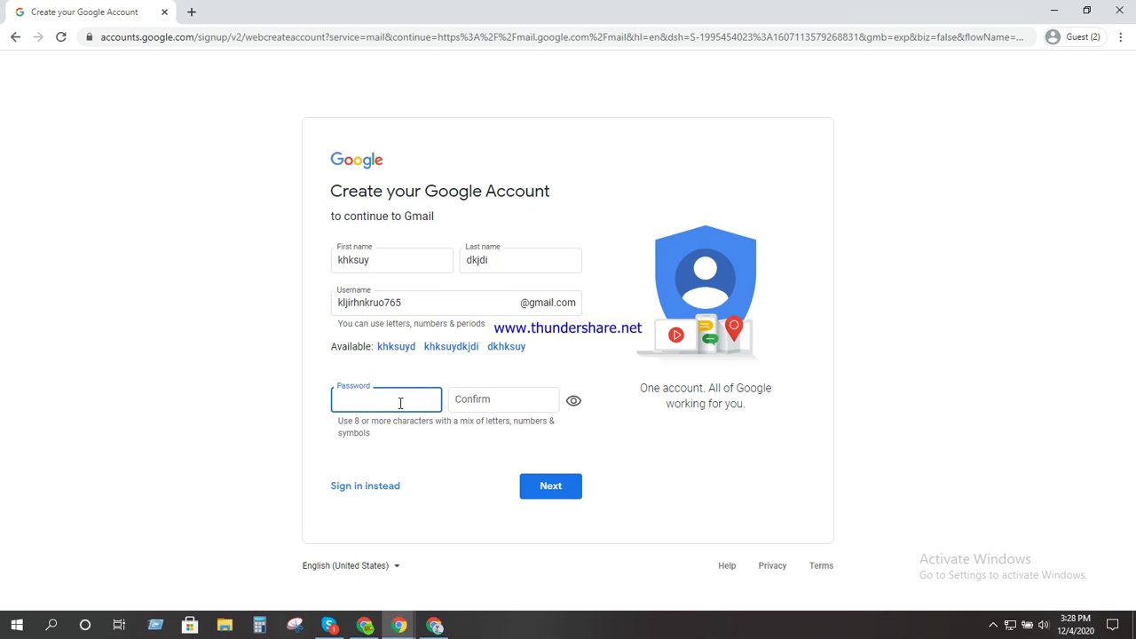
left_click_drag(398, 303, 328, 307)
left_click(412, 302)
left_click(393, 393)
key("ctrl+v")
left_click_drag(405, 400, 337, 399)
left_click_drag(384, 302, 335, 303)
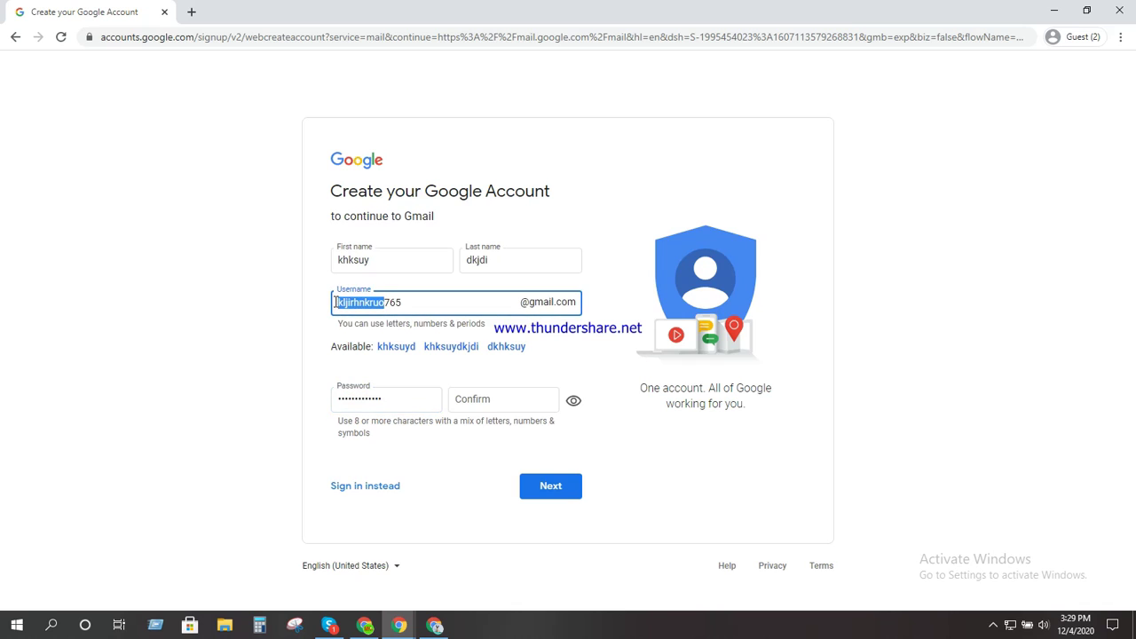
left_click(395, 398)
double_click(395, 398)
key("ctrl+v")
left_click(466, 400)
key("ctrl+v")
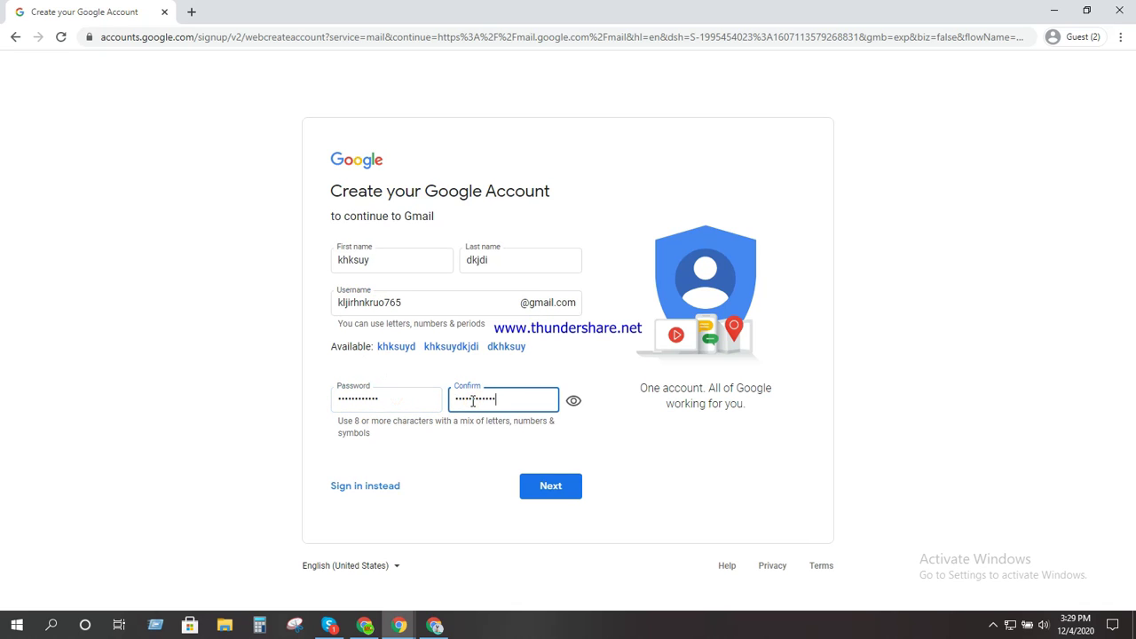
left_click(552, 486)
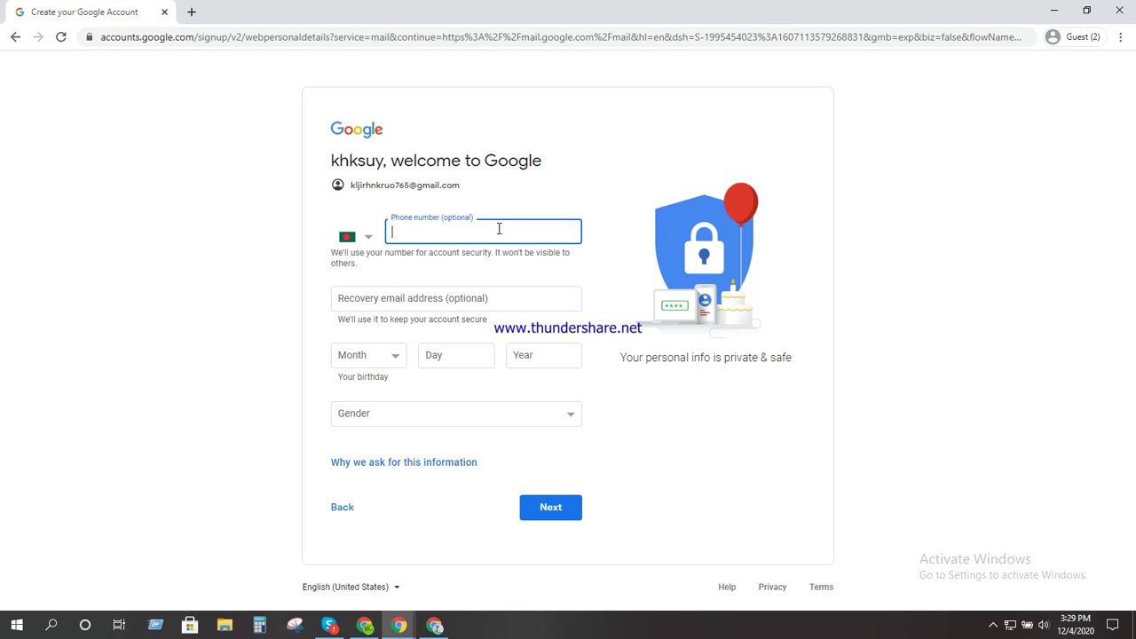
Leave the phone number blank and enter a recovery e-mail address
left_click(396, 216)
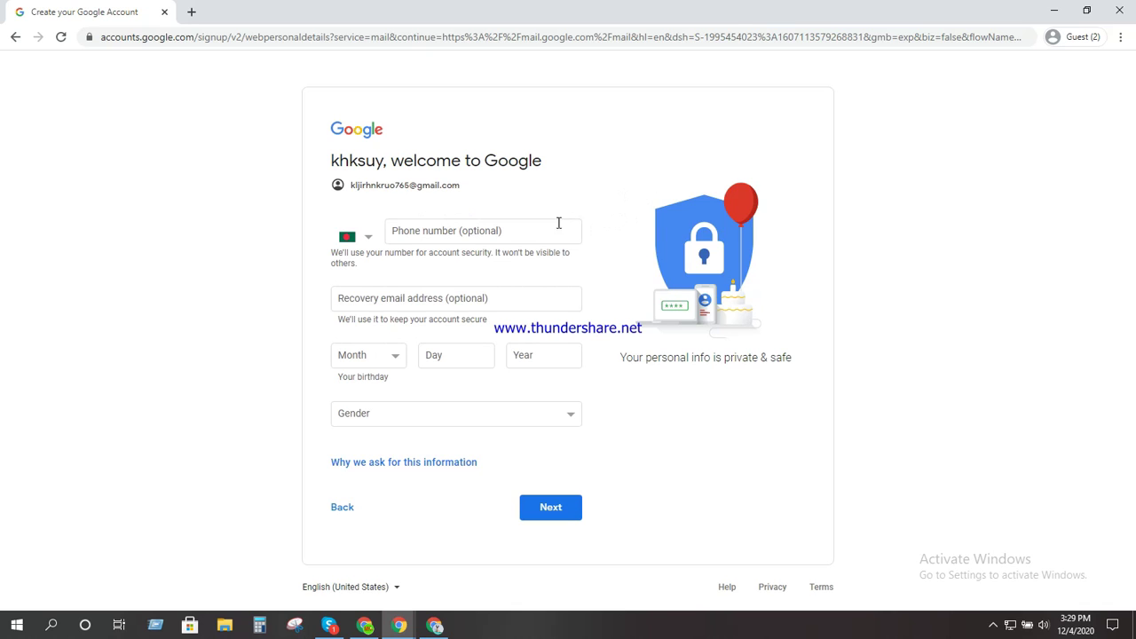
left_click(423, 231)
left_click(392, 300)
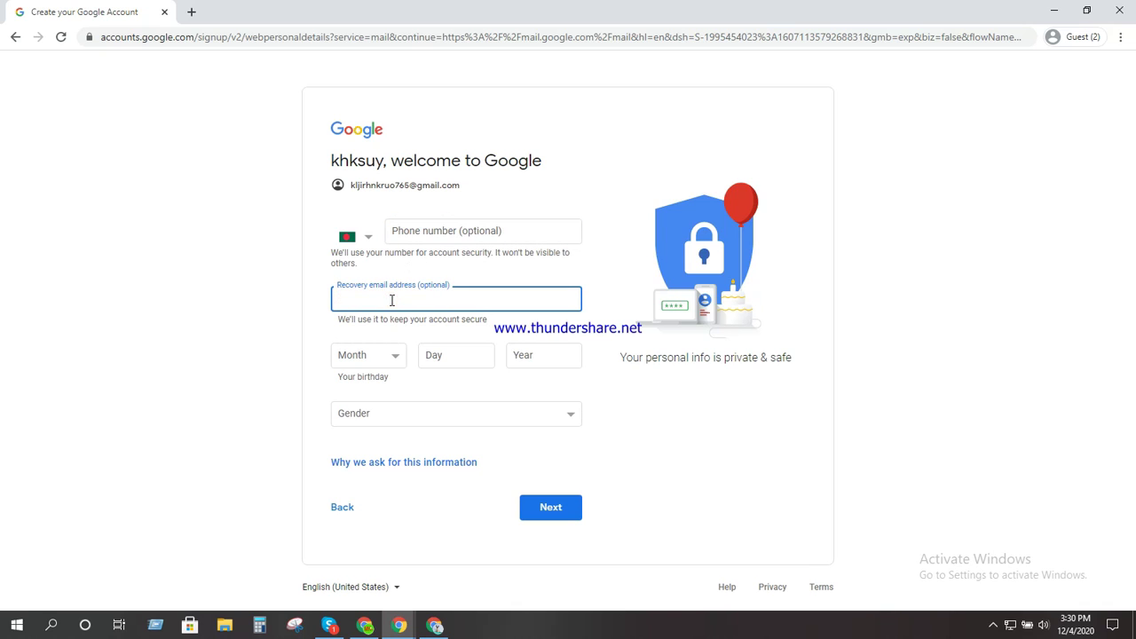
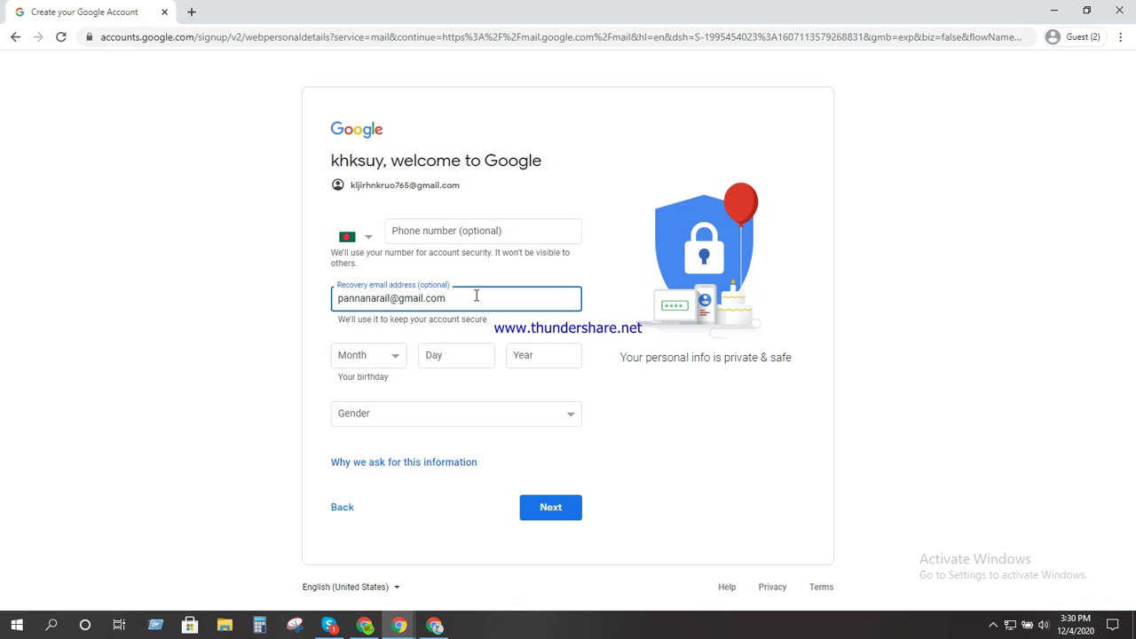
Set the birthday to January 1, 1998 and gender to Female, then continue
left_click(394, 360)
left_click(378, 377)
left_click(455, 355)
type("1")
left_click(535, 356)
type("199")
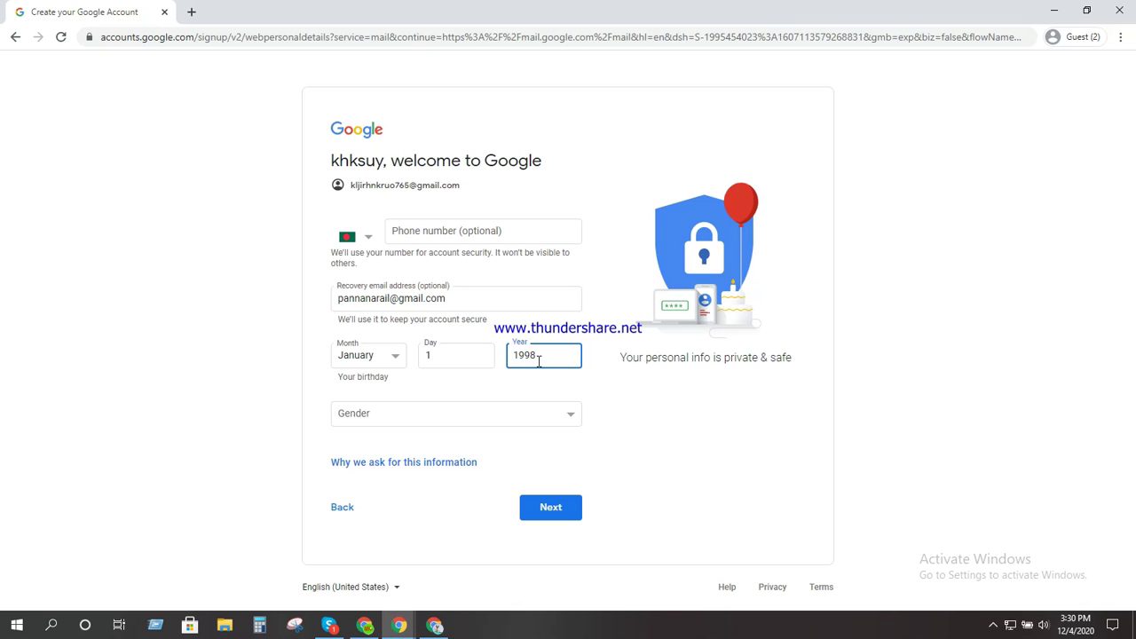
type("8")
left_click(561, 413)
left_click(362, 432)
left_click(563, 508)
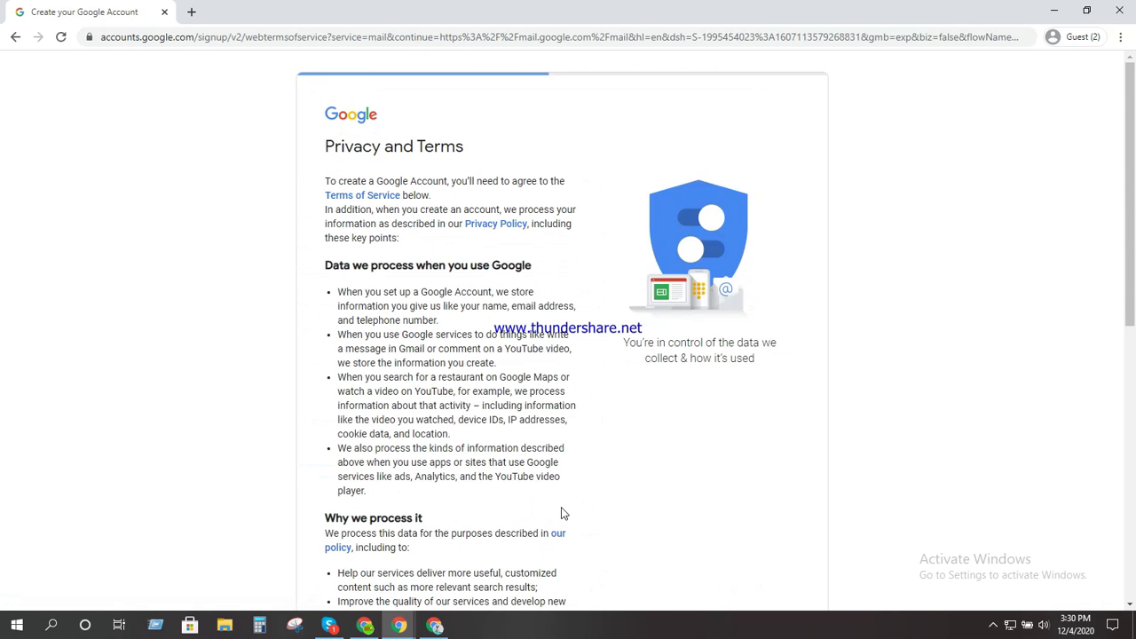
Scroll to the bottom of Privacy and Terms and agree to create the account
scroll(427, 352, "down", 6)
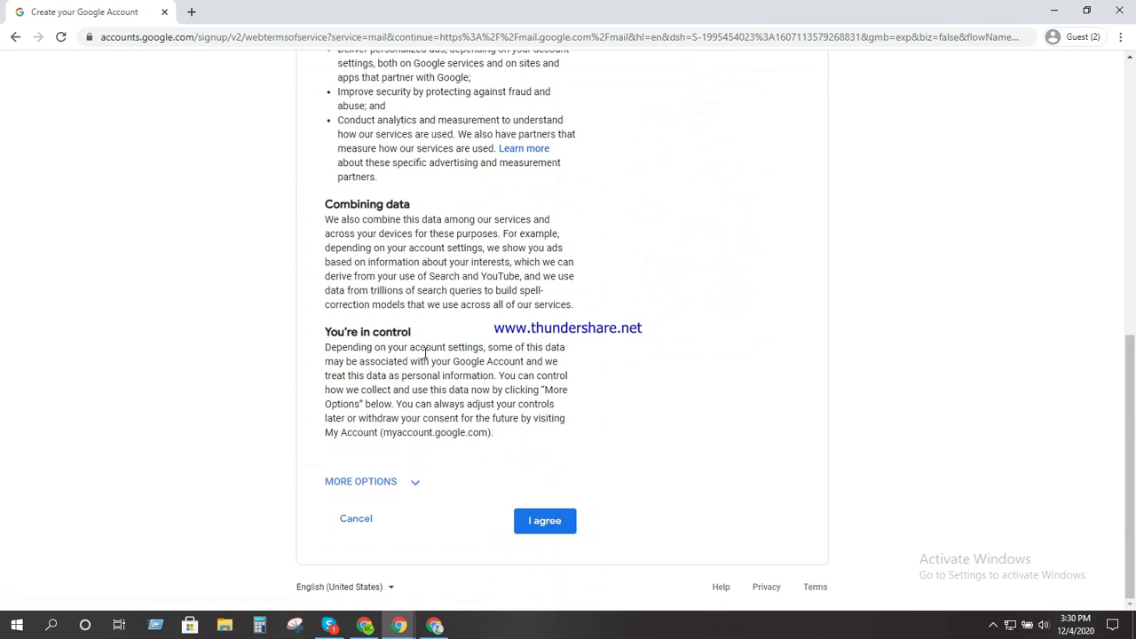
left_click(541, 523)
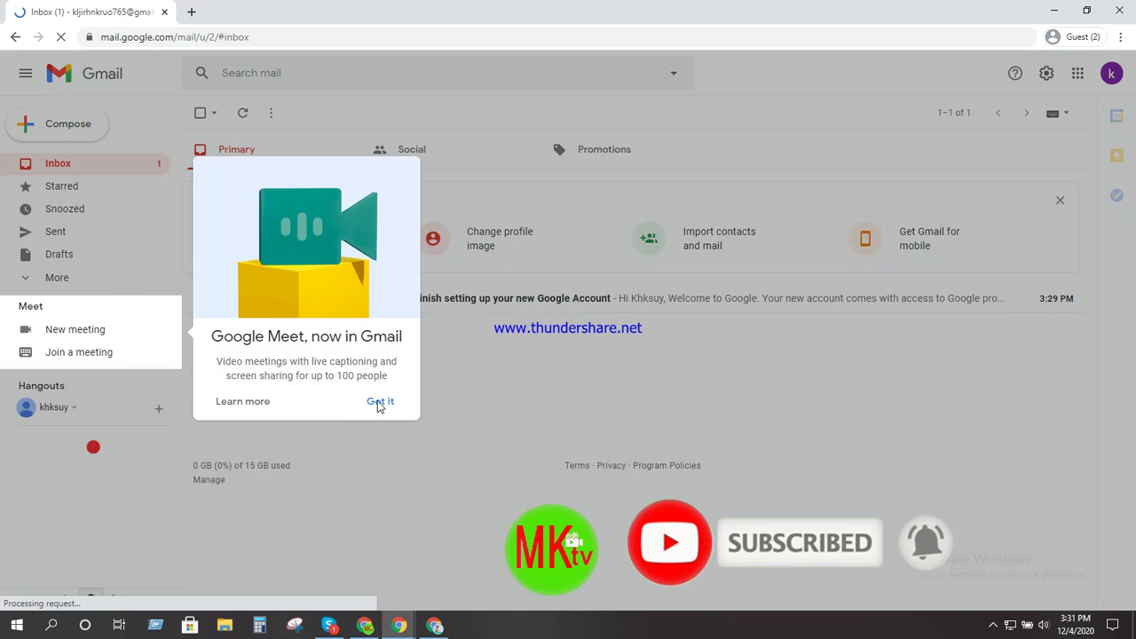
Dismiss the 'Google Meet, now in Gmail' popup with Got it
left_click(379, 402)
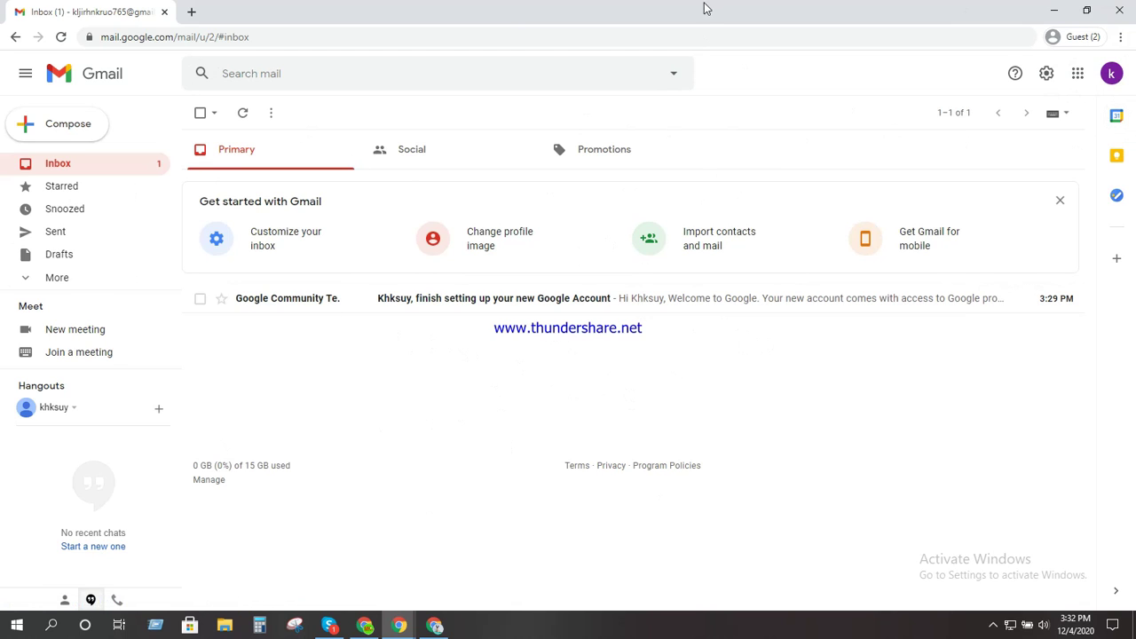
Start a second personal account via Add another account and Create account
left_click(1117, 76)
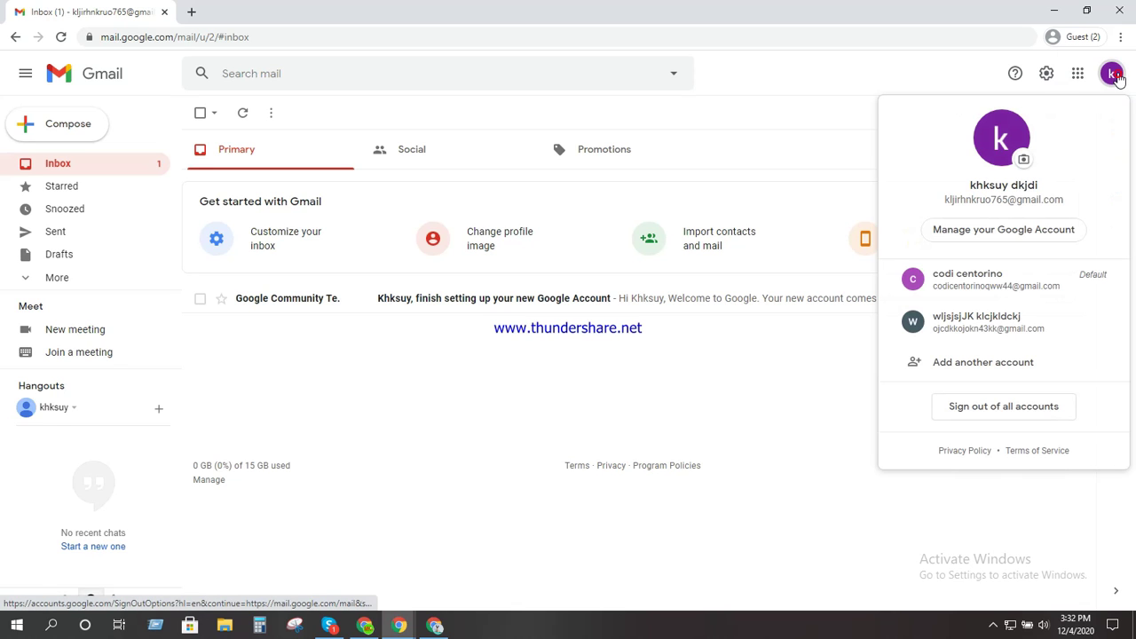
left_click(980, 366)
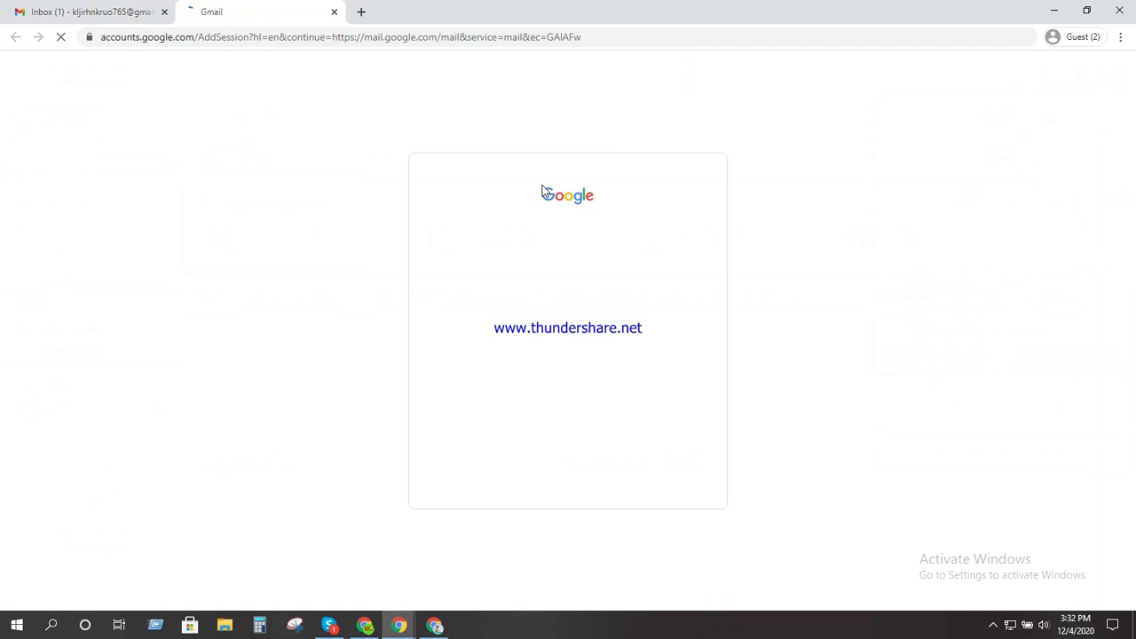
left_click(486, 442)
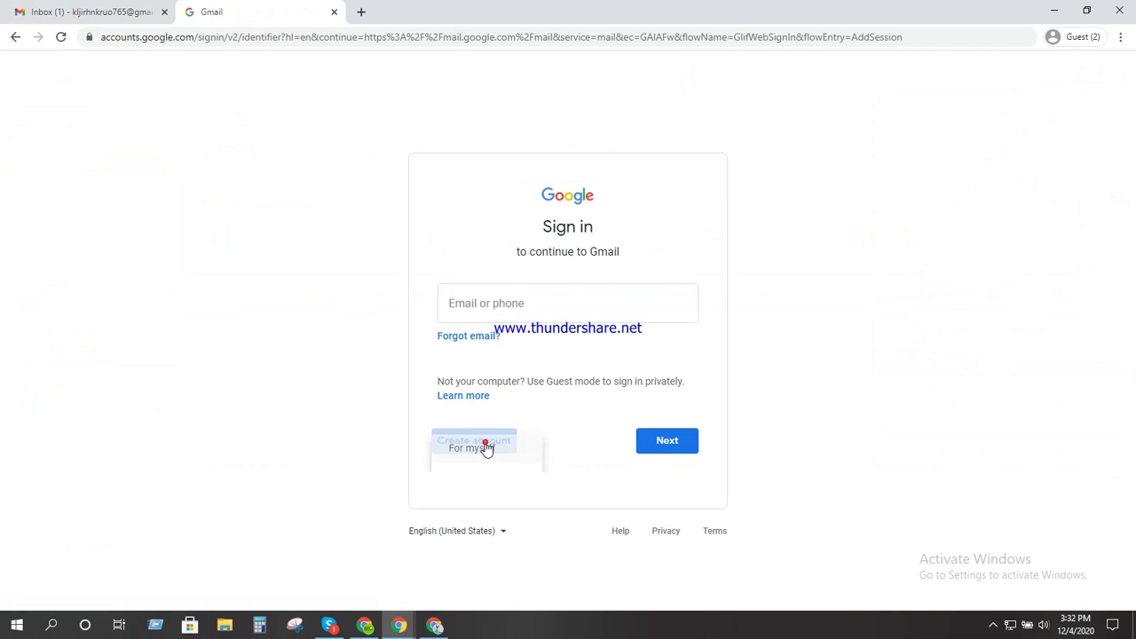
left_click(488, 477)
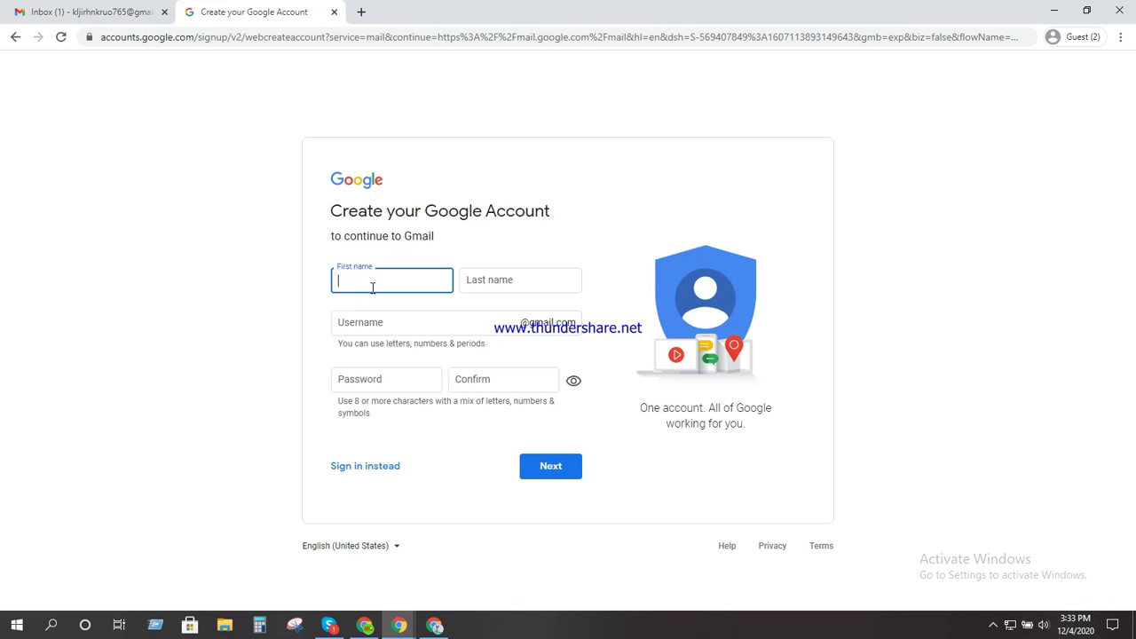
Enter first and last name and a username, paste the password twice, then submit
type("mnkhuk")
key("Tab")
type("knk")
left_click(393, 329)
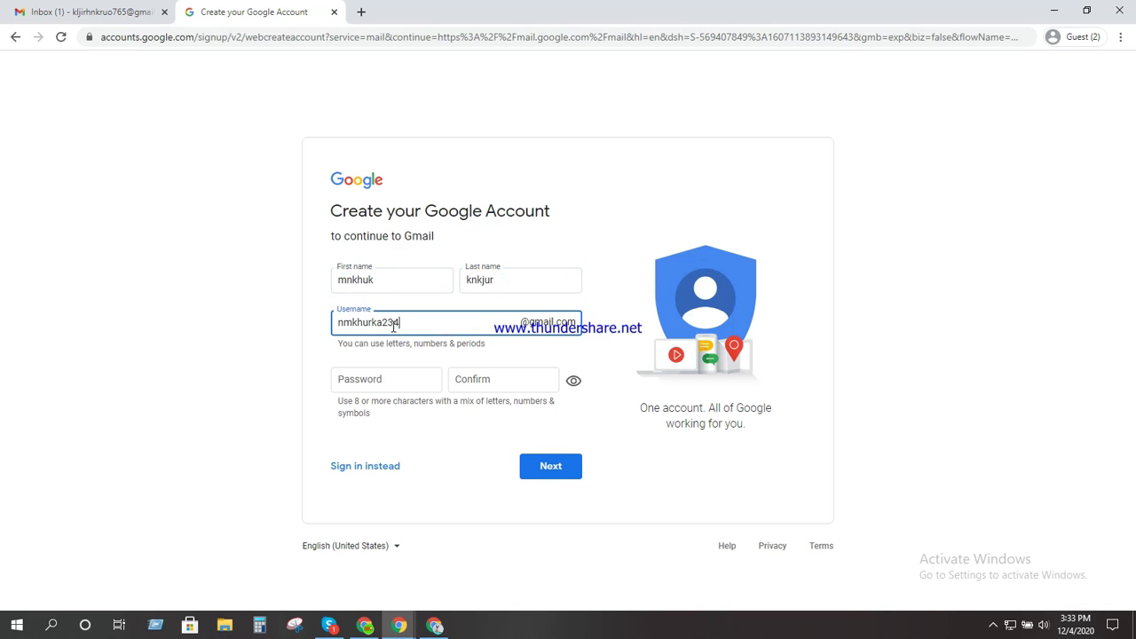
left_click(406, 380)
left_click_drag(386, 325, 330, 328)
left_click(381, 379)
key("ctrl+v")
left_click(462, 379)
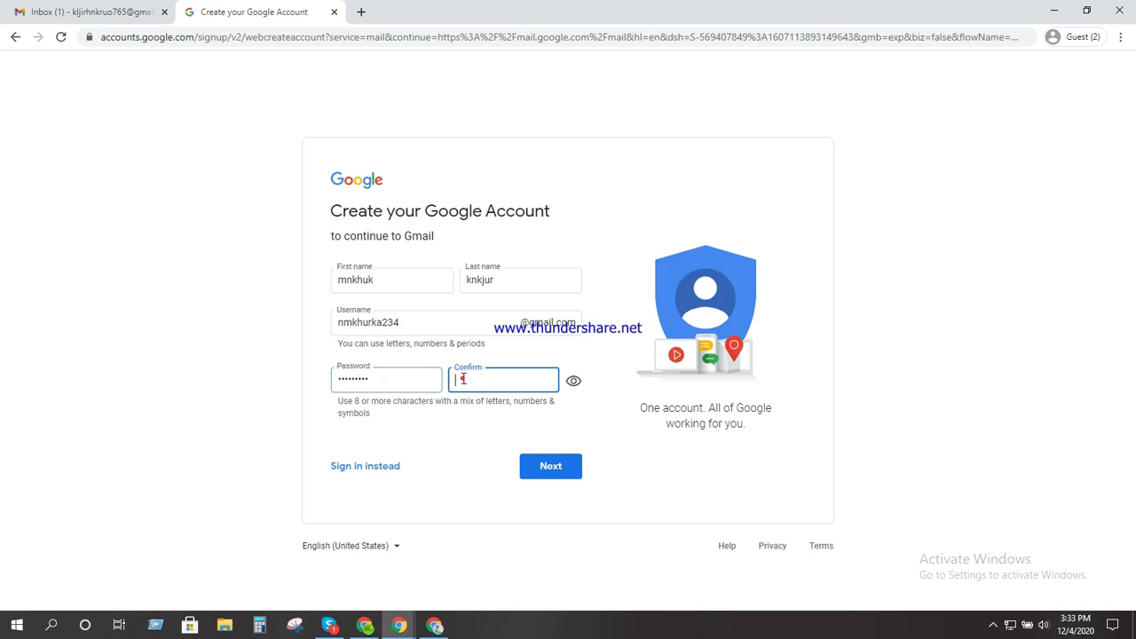
key("ctrl+v")
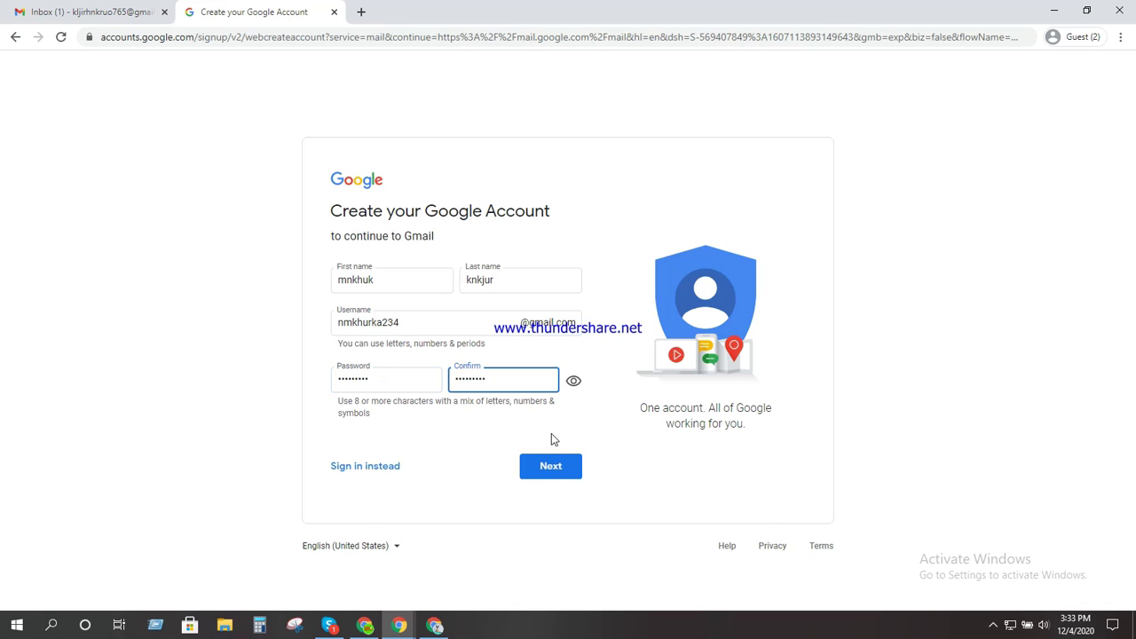
left_click(546, 467)
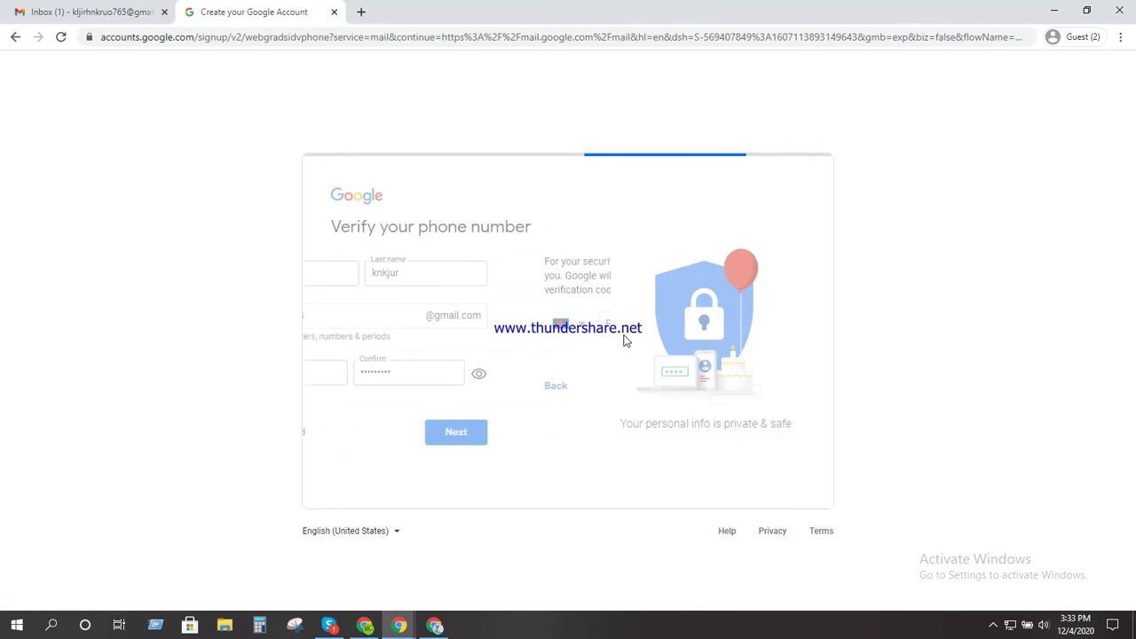
Return to the sign-up form and enter a recovery e-mail address
left_click(96, 12)
left_click(261, 12)
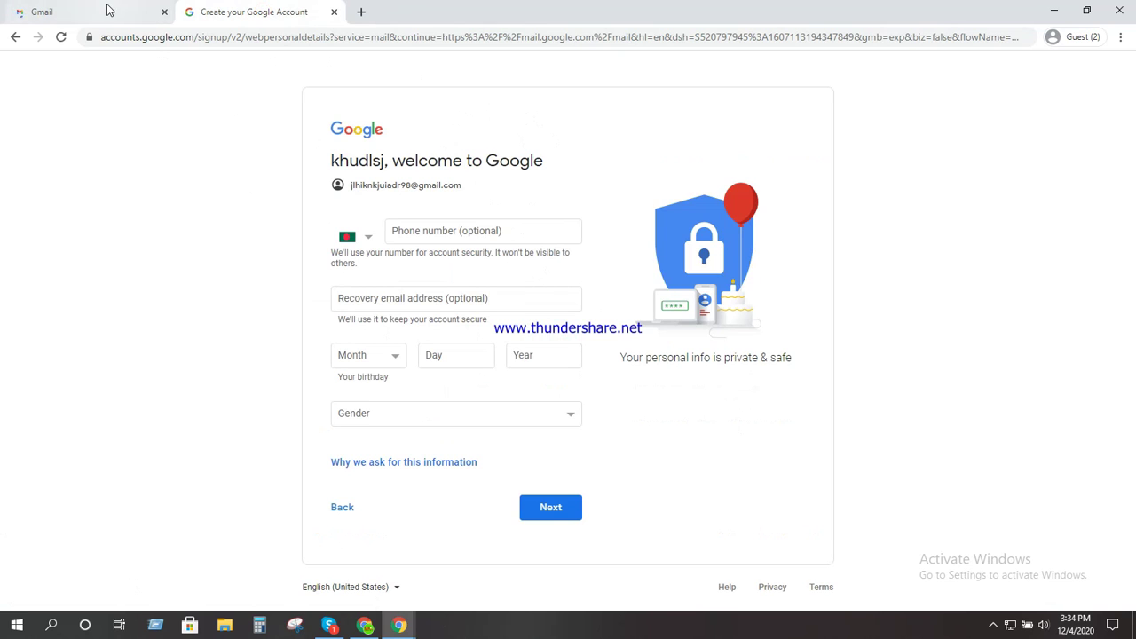
left_click(461, 302)
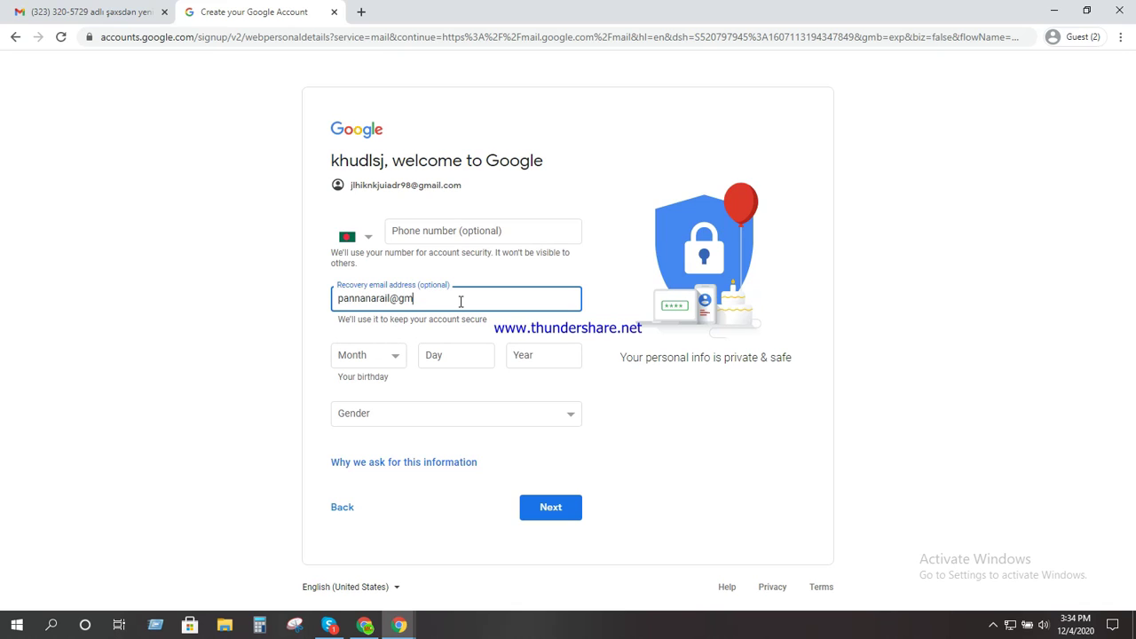
Set the birthday to January 2, 1998 and gender Female, then accept the privacy terms
left_click(386, 357)
key("Down")
left_click(474, 358)
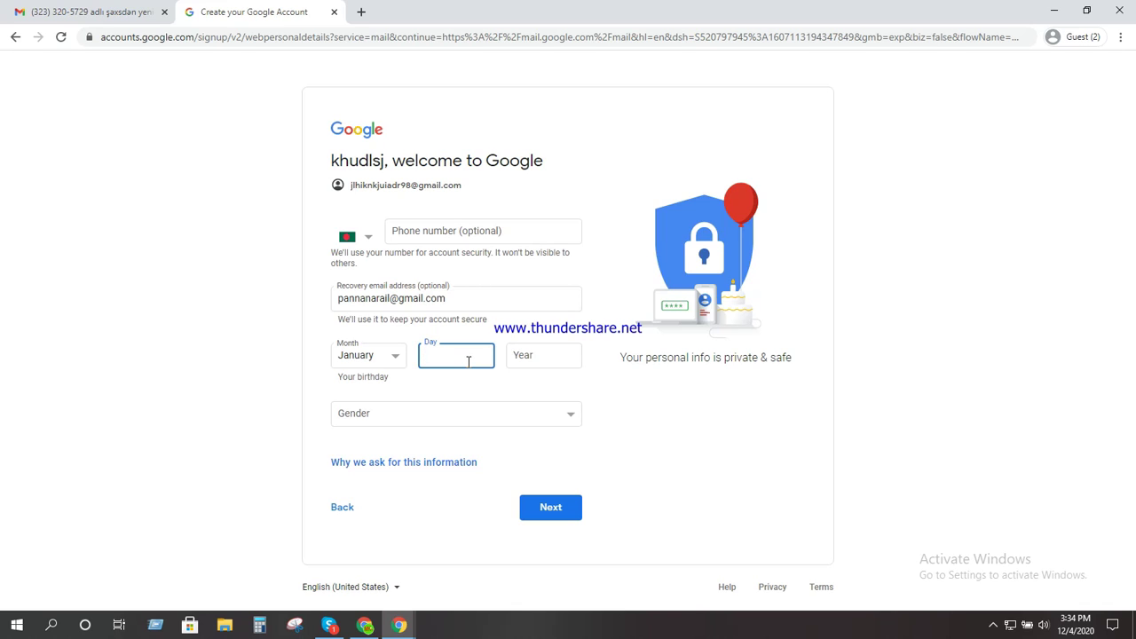
type("2")
left_click(522, 358)
type("1998")
left_click(567, 415)
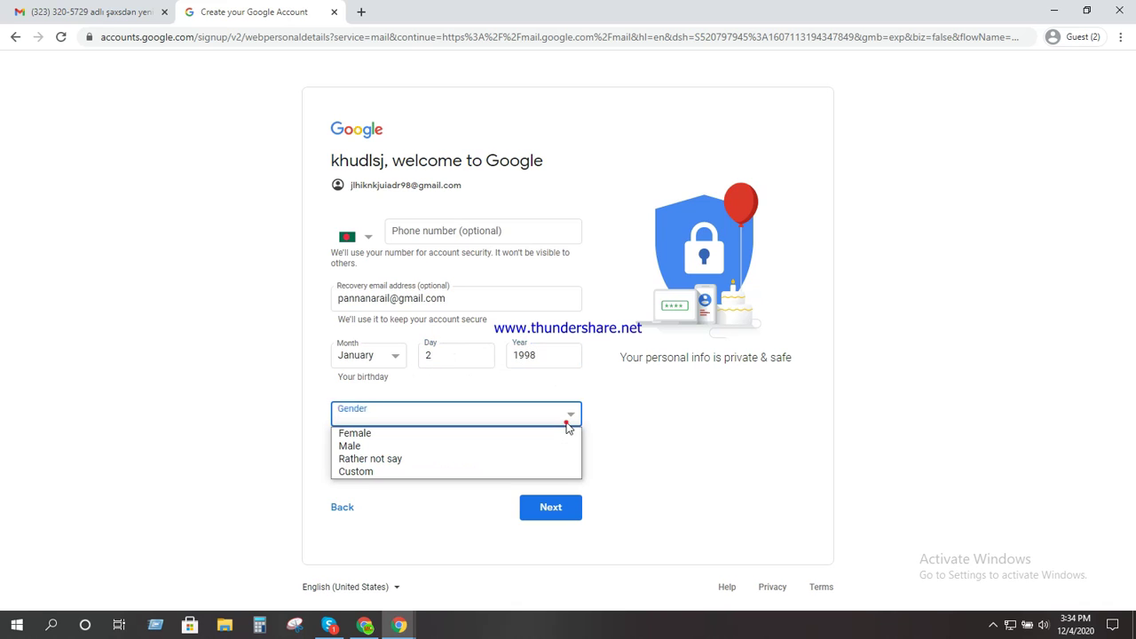
left_click(363, 431)
left_click(558, 512)
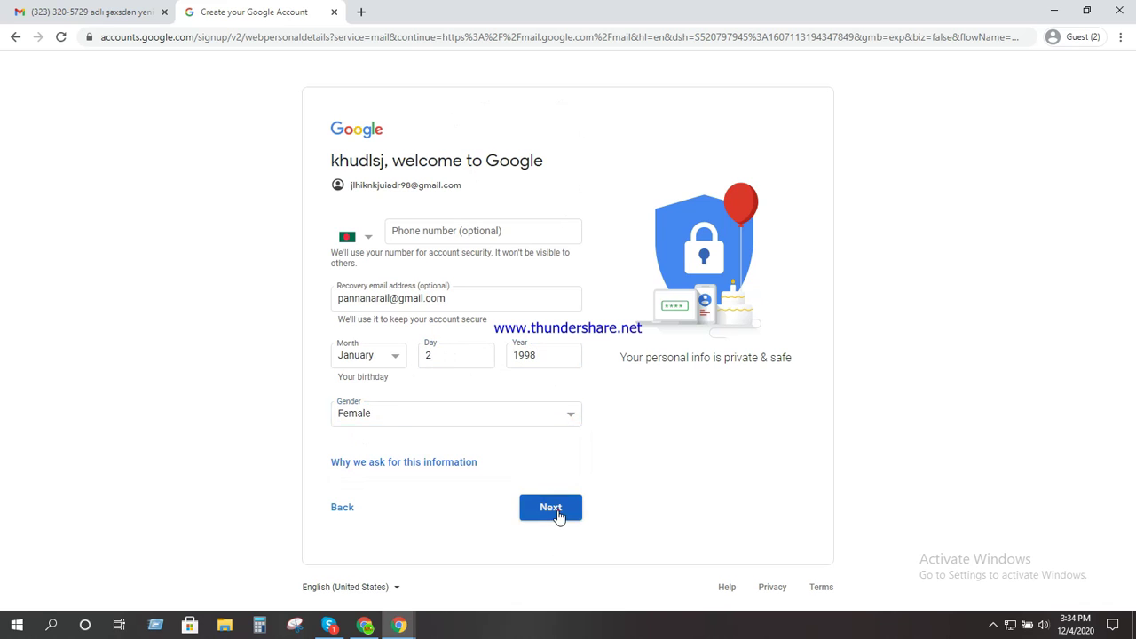
scroll(681, 452, "down", 7)
left_click(559, 517)
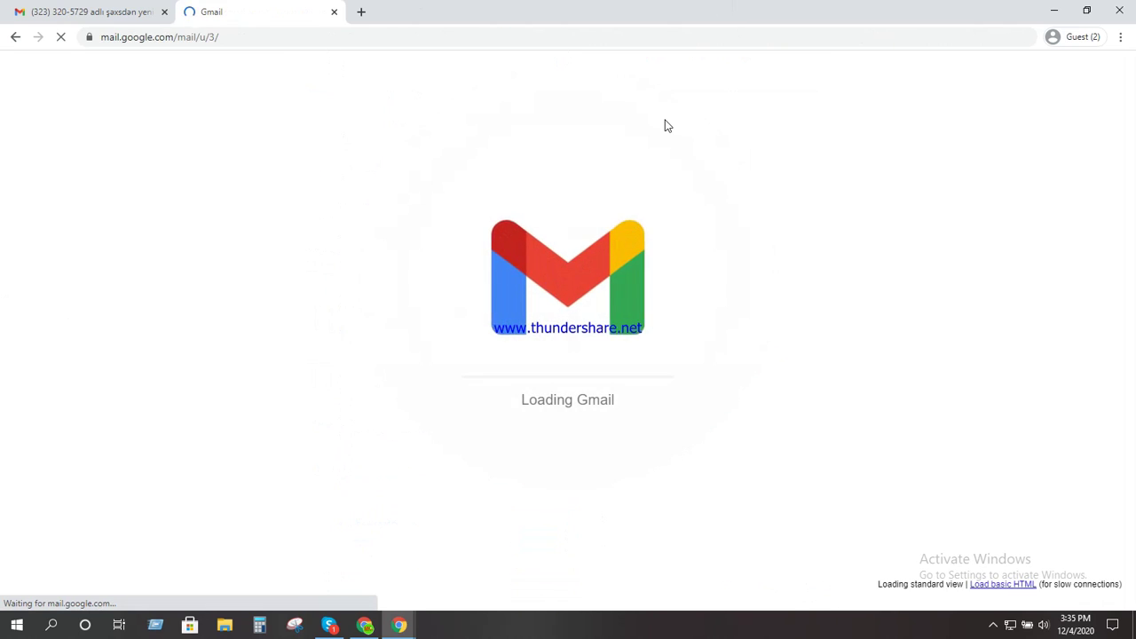
Close the first tab, reopen the copied inbox address in a new tab, and dismiss the Meet popup
left_click(278, 38)
key("ctrl+c")
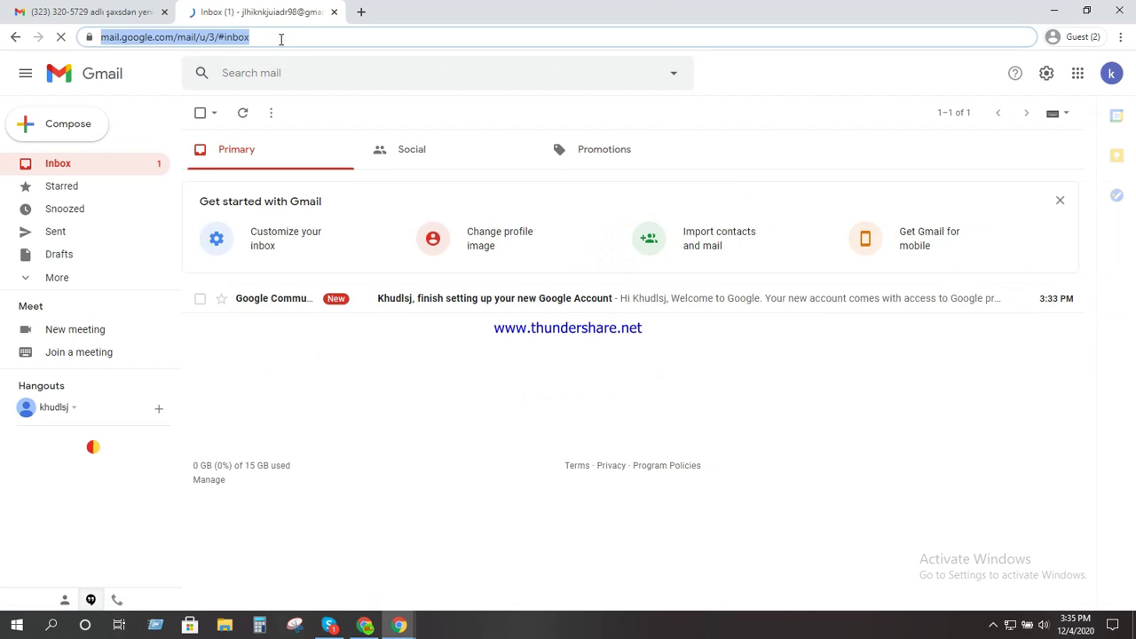
middle_click(112, 13)
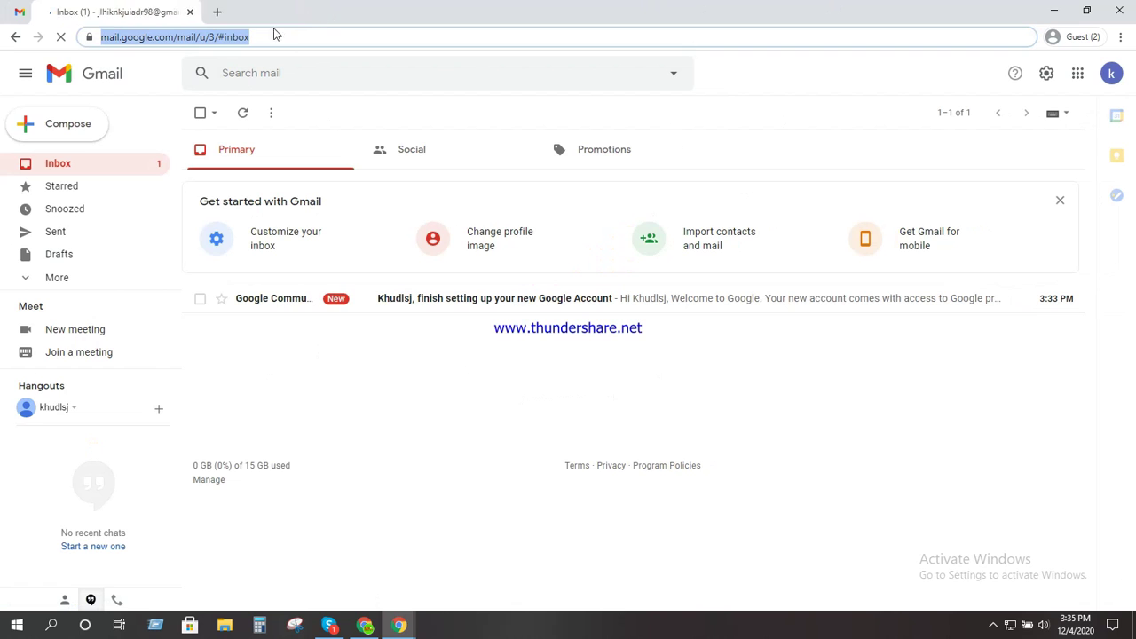
left_click(192, 12)
key("ctrl+v")
key("Return")
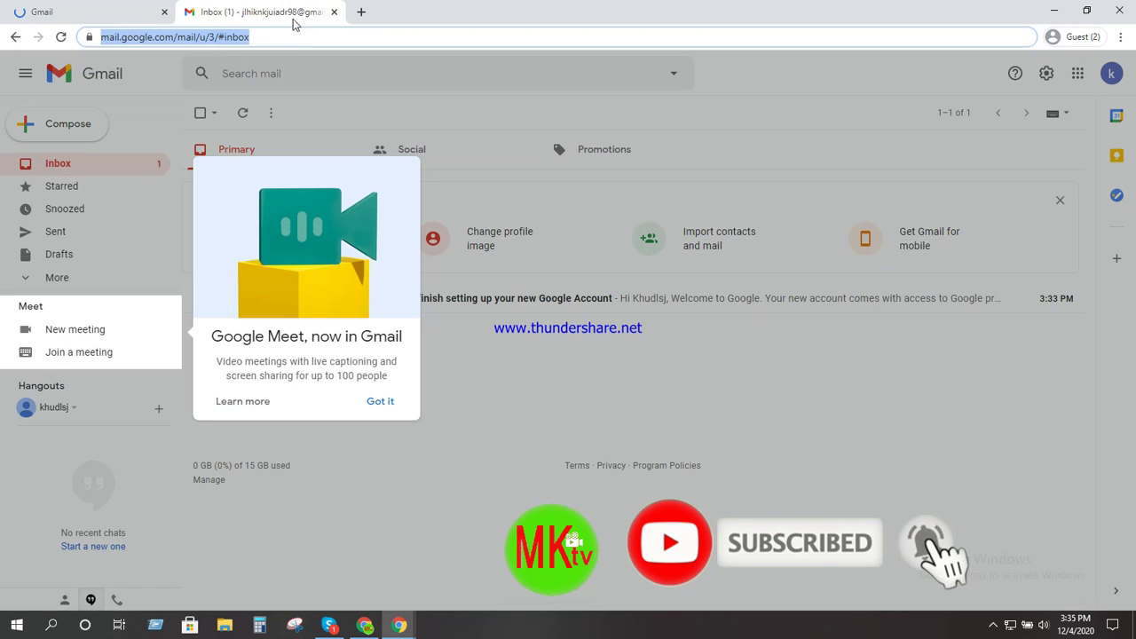
left_click(380, 401)
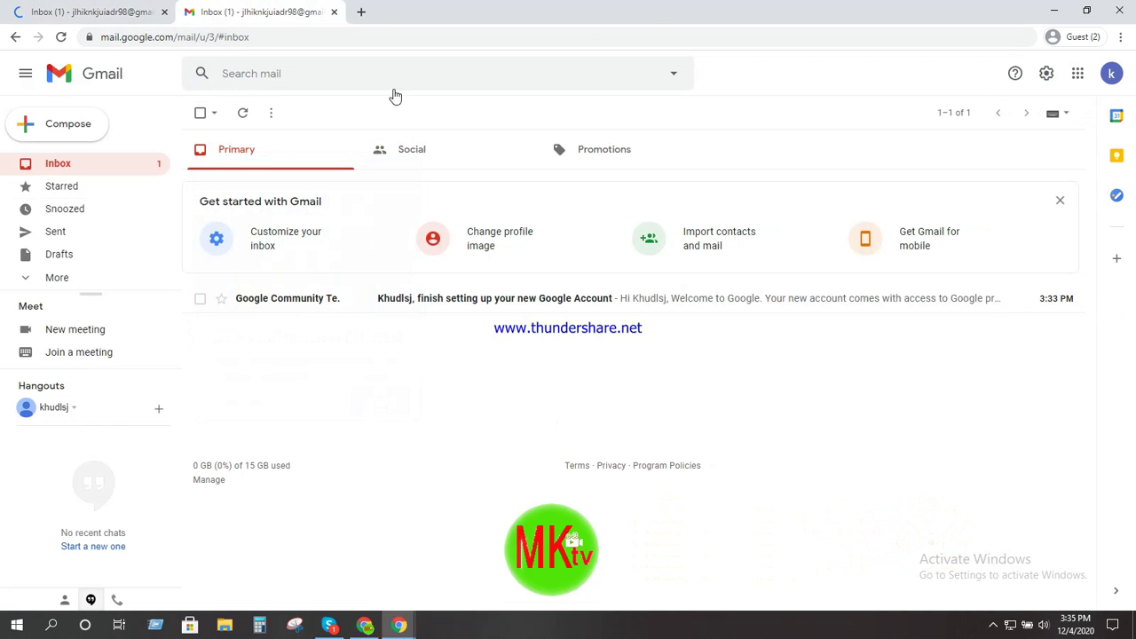
left_click(121, 14)
left_click(235, 11)
left_click(71, 10)
left_click(267, 11)
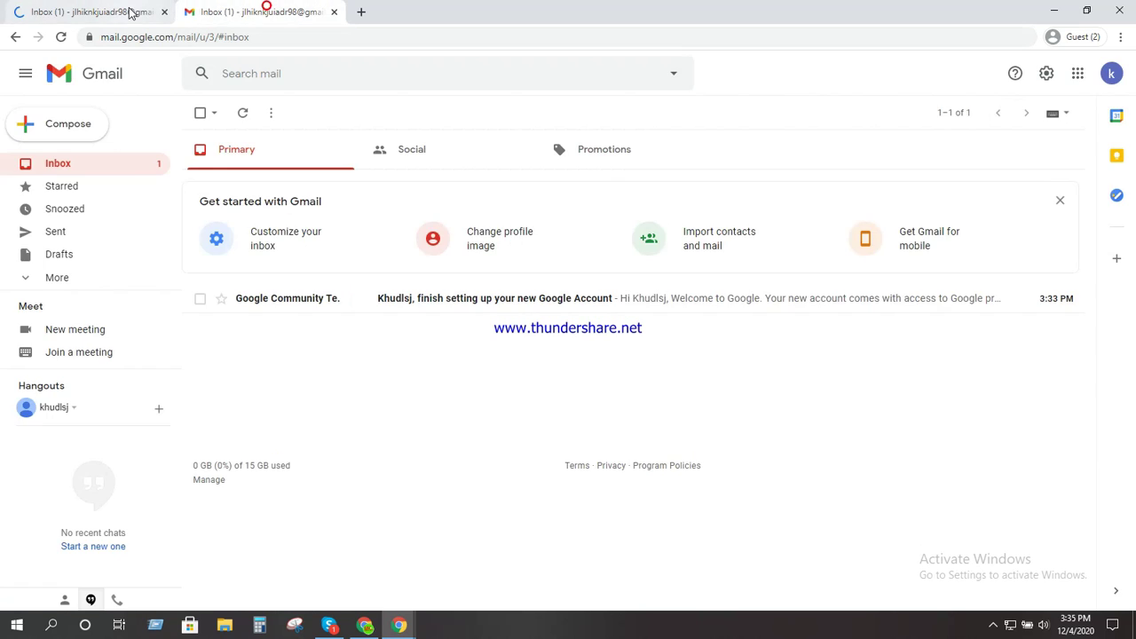
left_click(1112, 73)
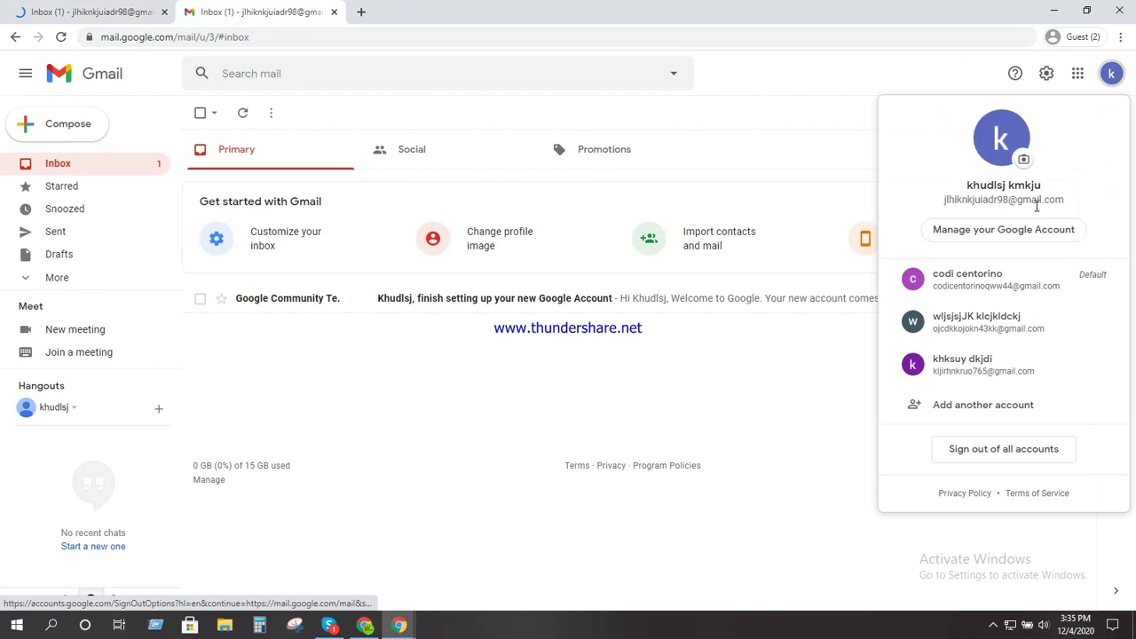
left_click(94, 11)
left_click(1117, 82)
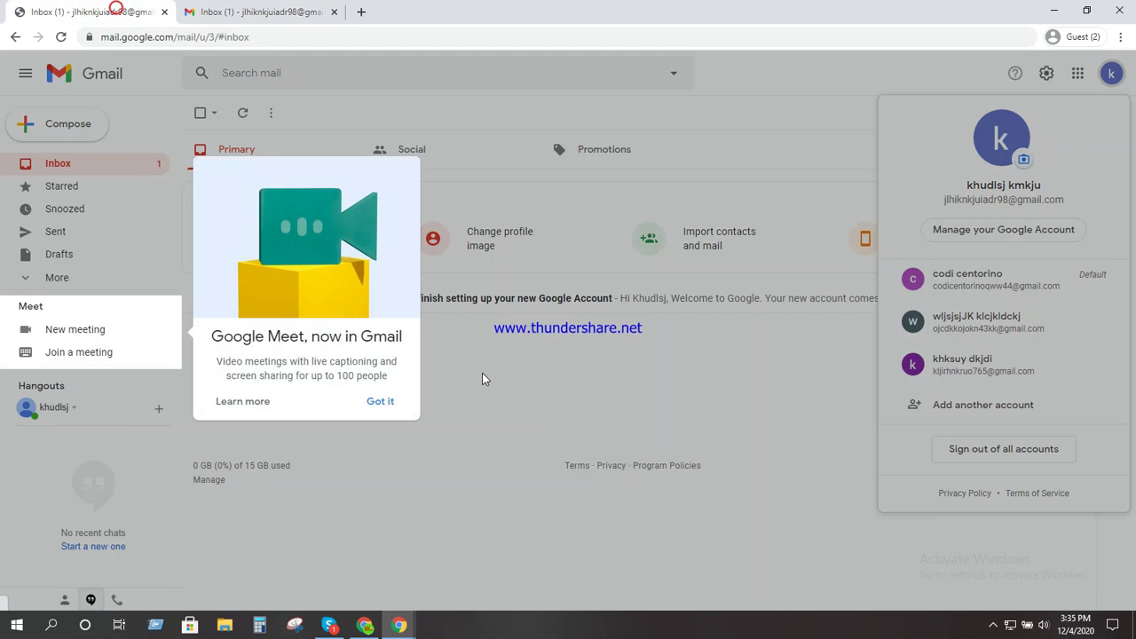
left_click(515, 389)
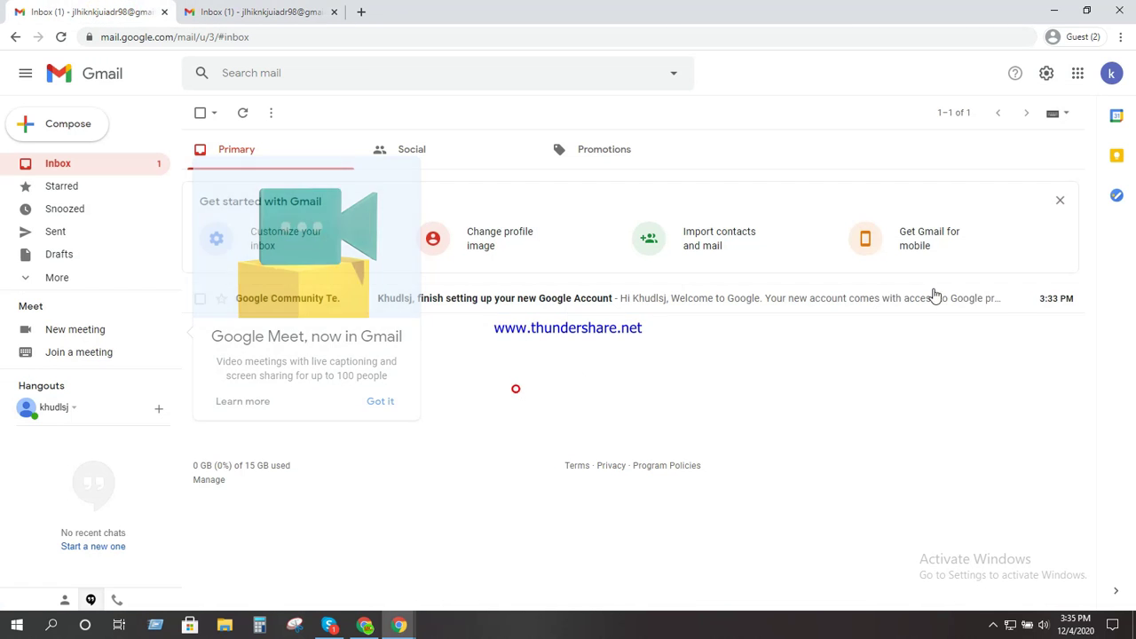